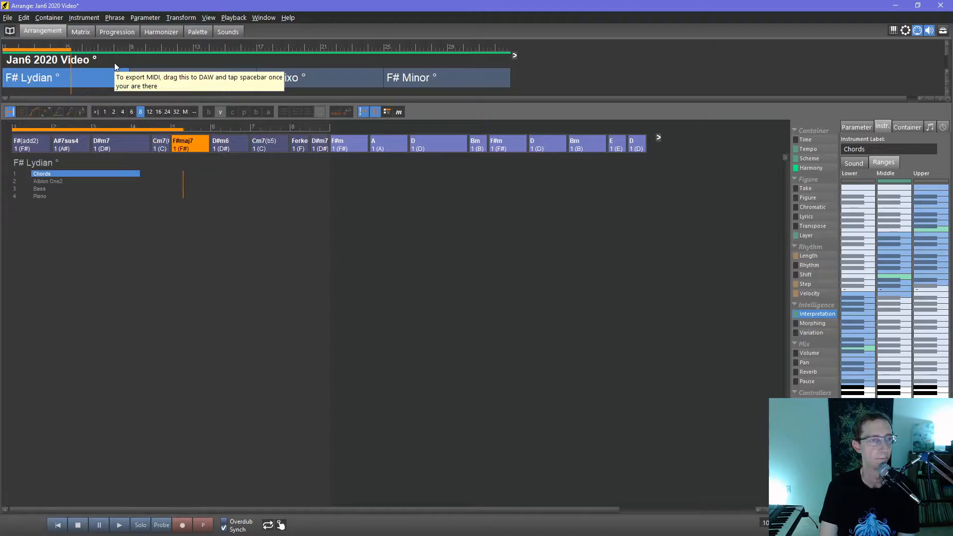
# Step: Show the Interpretation parameter of the Jan6 2020 Video container and enlarge the instrument track area
pyautogui.click(114, 62)
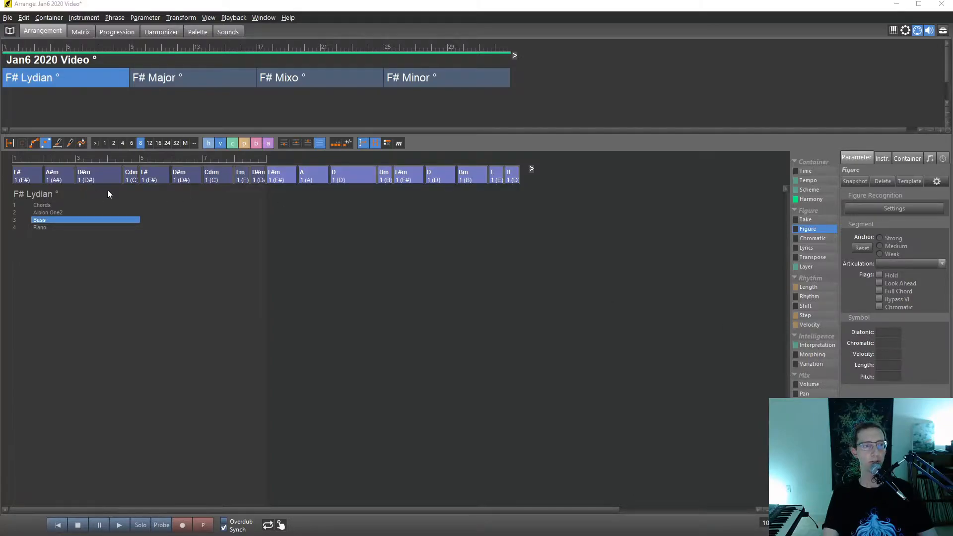
pyautogui.click(814, 345)
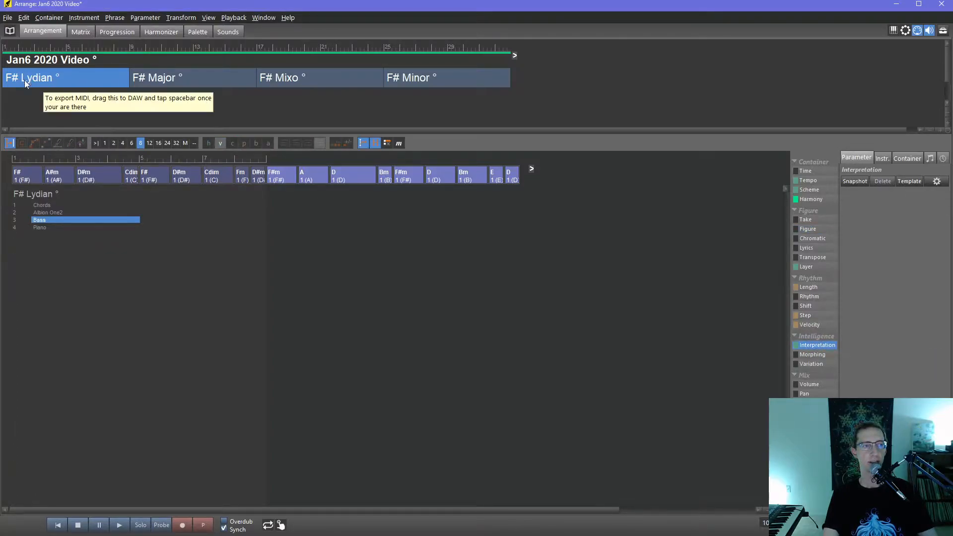
pyautogui.click(109, 62)
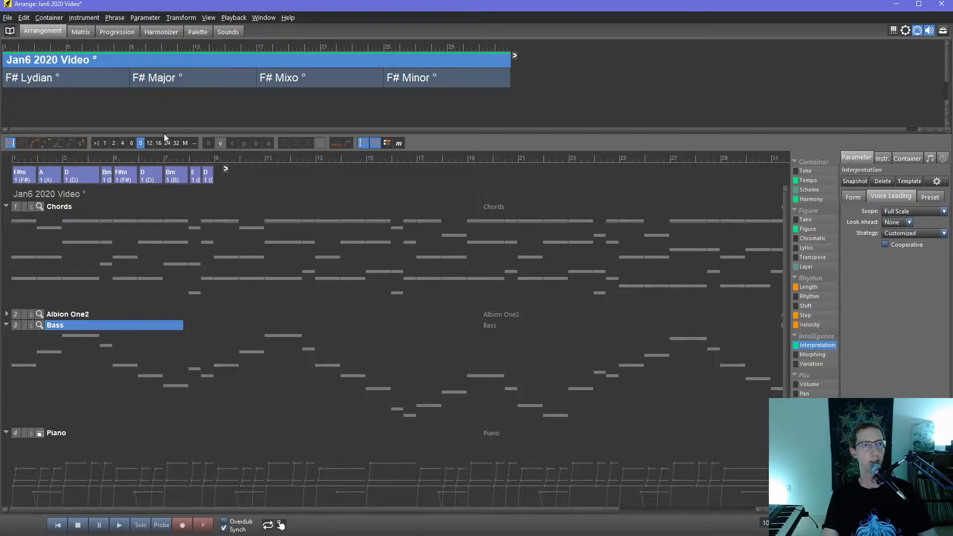
pyautogui.moveTo(419, 116); pyautogui.dragTo(419, 84)
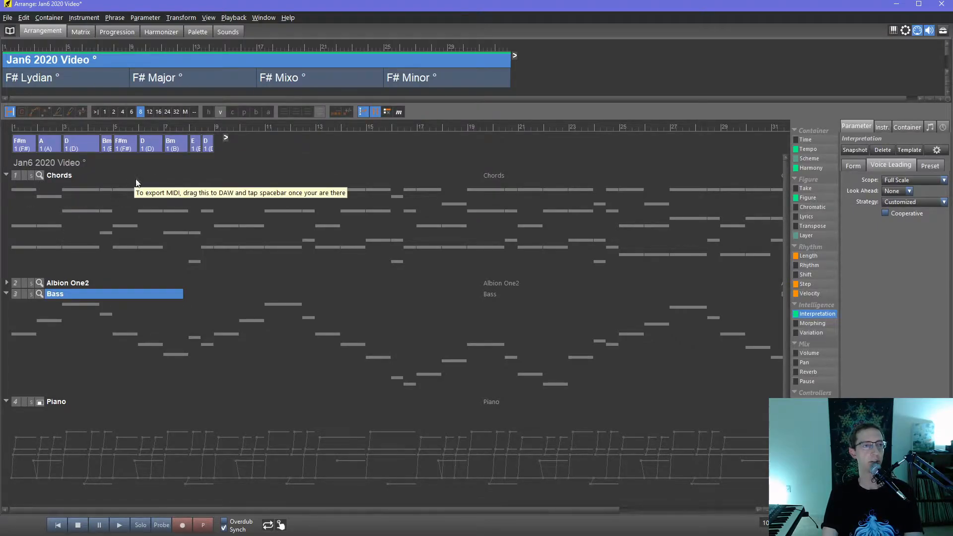
# Step: Enable Tie Notes in the Form settings of the Chords instrument's Interpretation
pyautogui.click(855, 166)
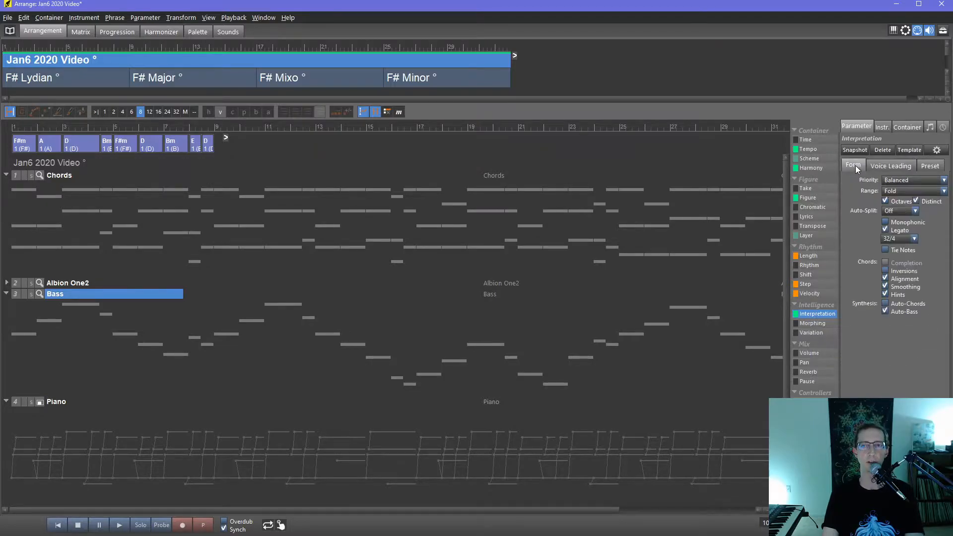
pyautogui.click(886, 250)
pyautogui.click(884, 250)
pyautogui.click(52, 177)
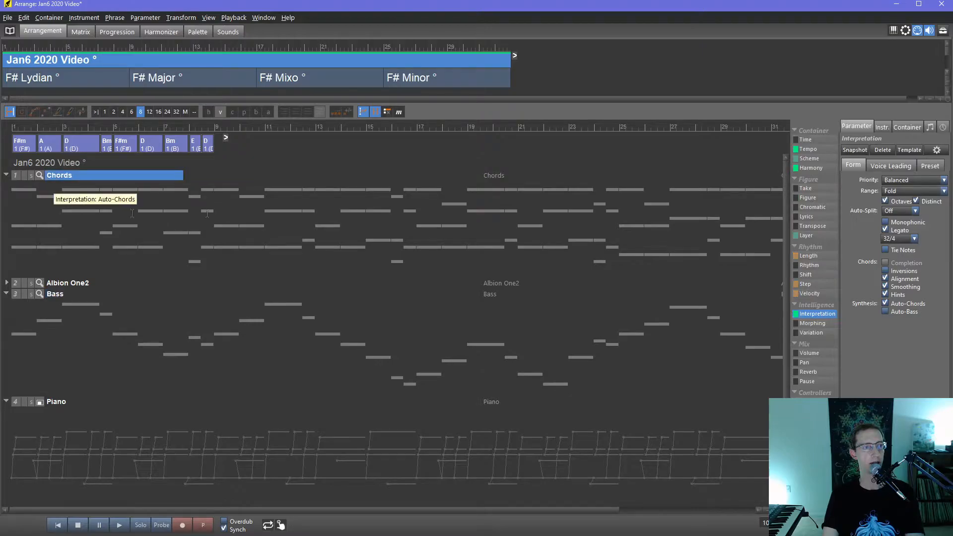
pyautogui.click(885, 250)
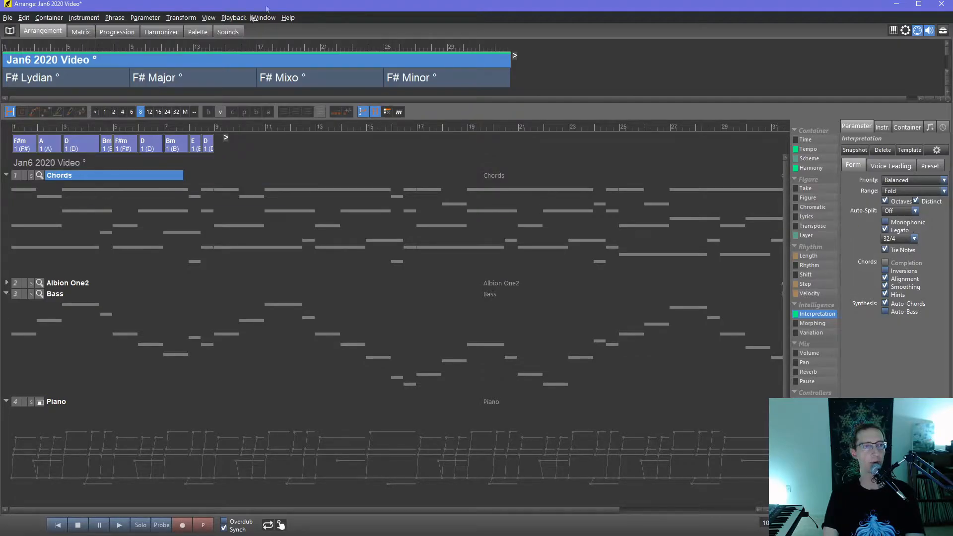
# Step: Dock the arrangement window to one half of the screen, leaving the other half free
pyautogui.press('super+Left')
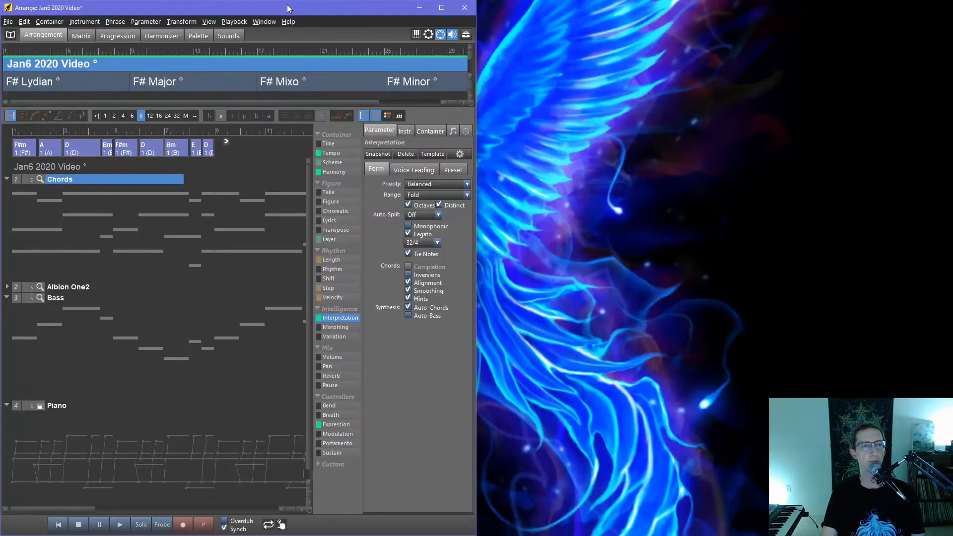
pyautogui.click(258, 37)
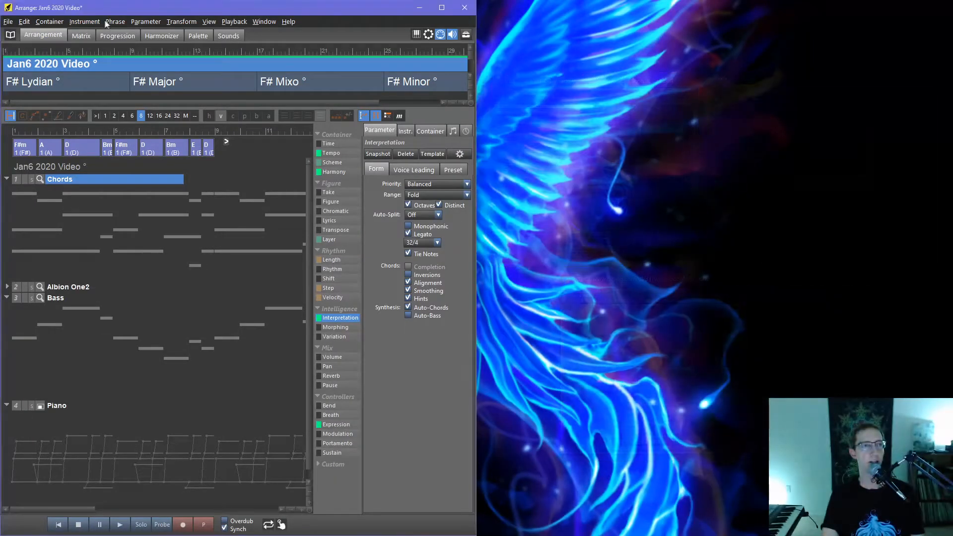
# Step: Create a new chord palette and dock it beside the arrangement window
pyautogui.click(8, 21)
pyautogui.moveTo(20, 37)
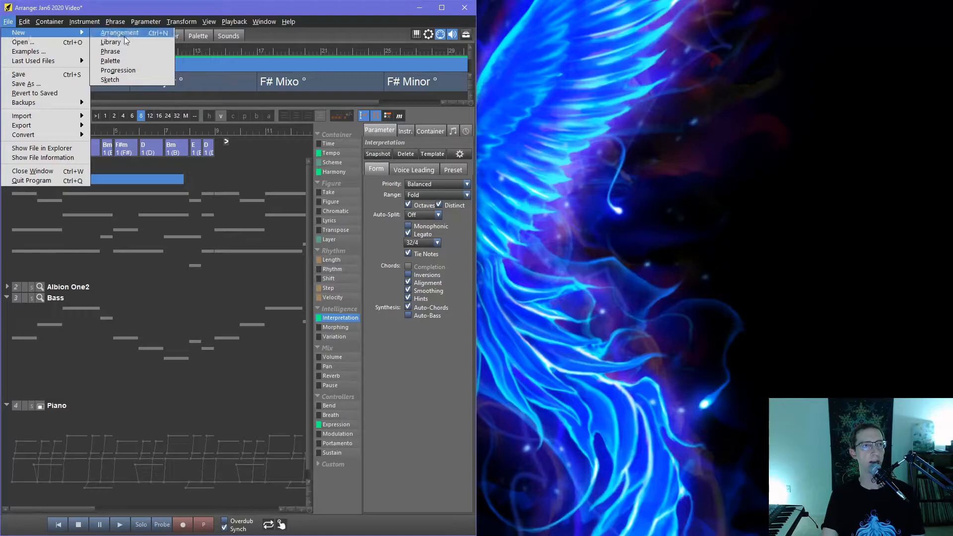
pyautogui.click(119, 63)
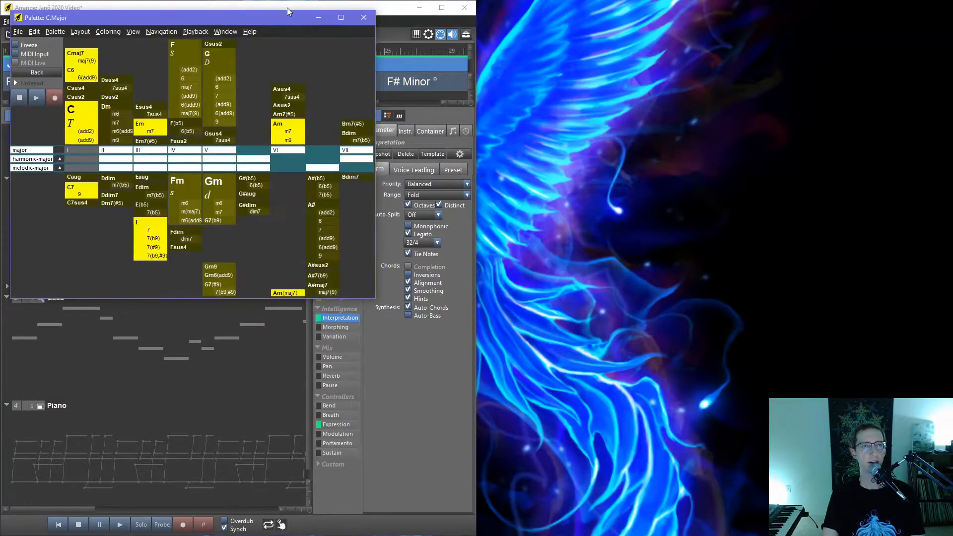
pyautogui.moveTo(264, 17); pyautogui.dragTo(743, 241)
pyautogui.press('super+Right')
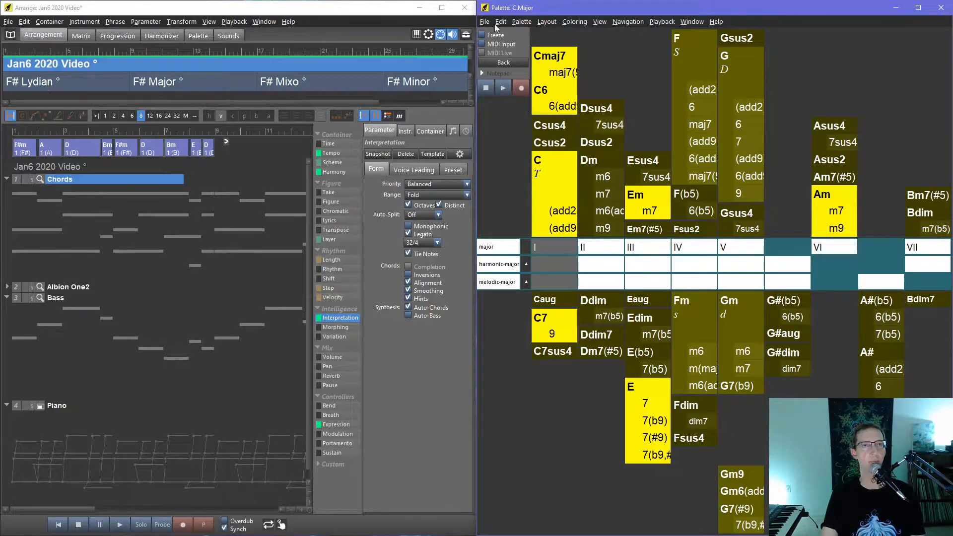
pyautogui.click(521, 22)
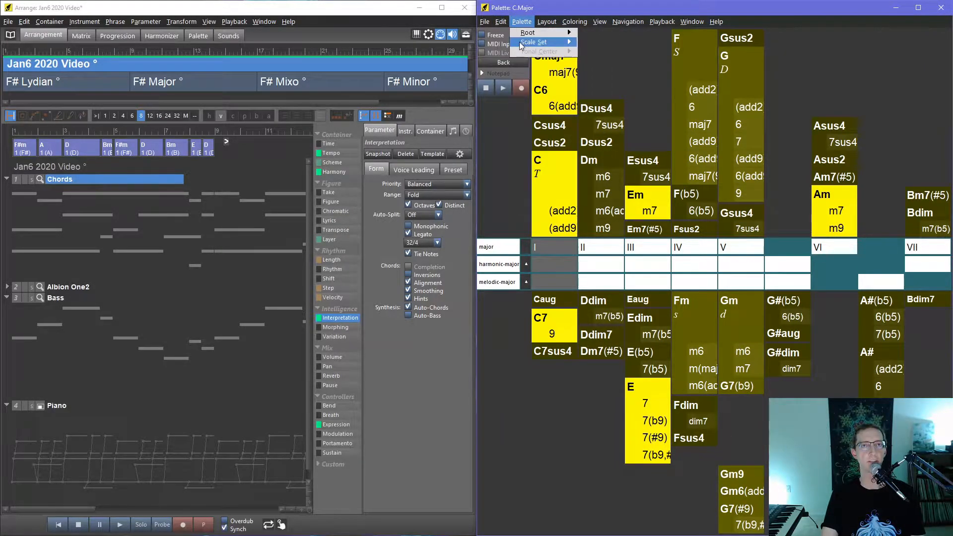
pyautogui.moveTo(541, 42)
pyautogui.click(600, 83)
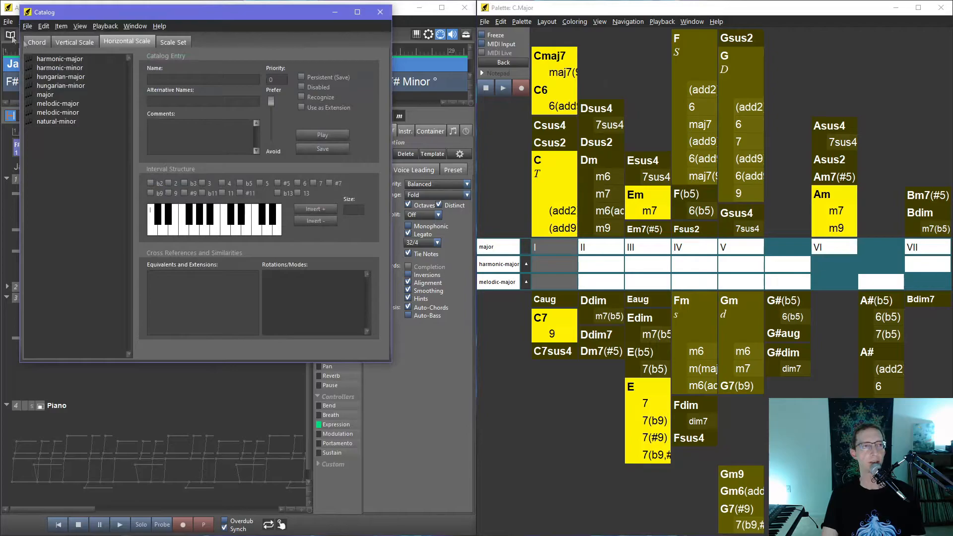
# Step: Find the lydian scale among the catalog's vertical scales and open it as a palette
pyautogui.click(78, 43)
pyautogui.scroll(-5, 70, 231)
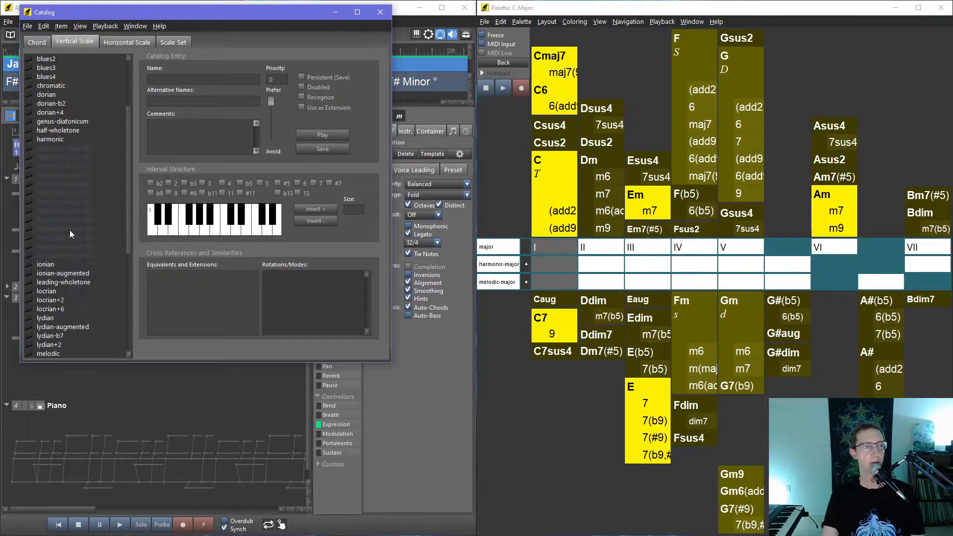
pyautogui.click(45, 273)
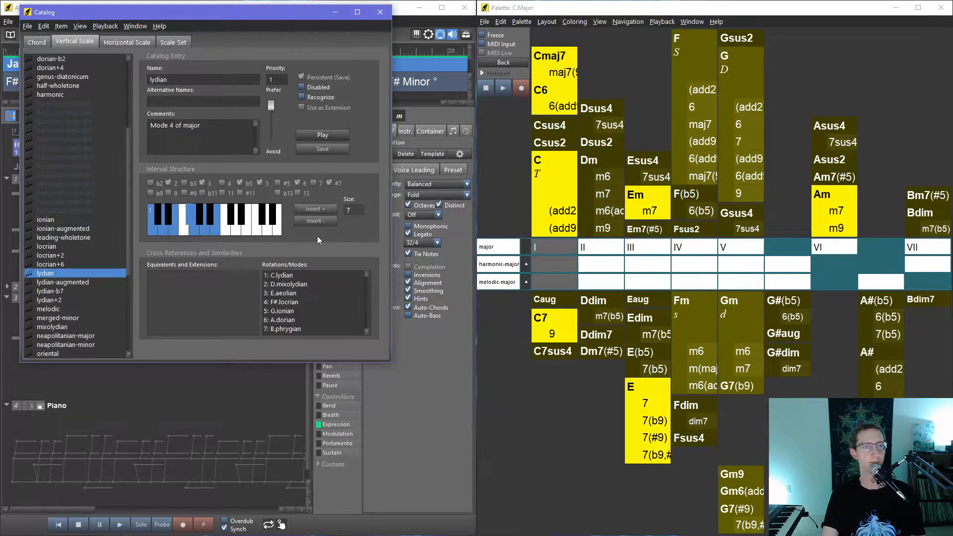
pyautogui.doubleClick(47, 276)
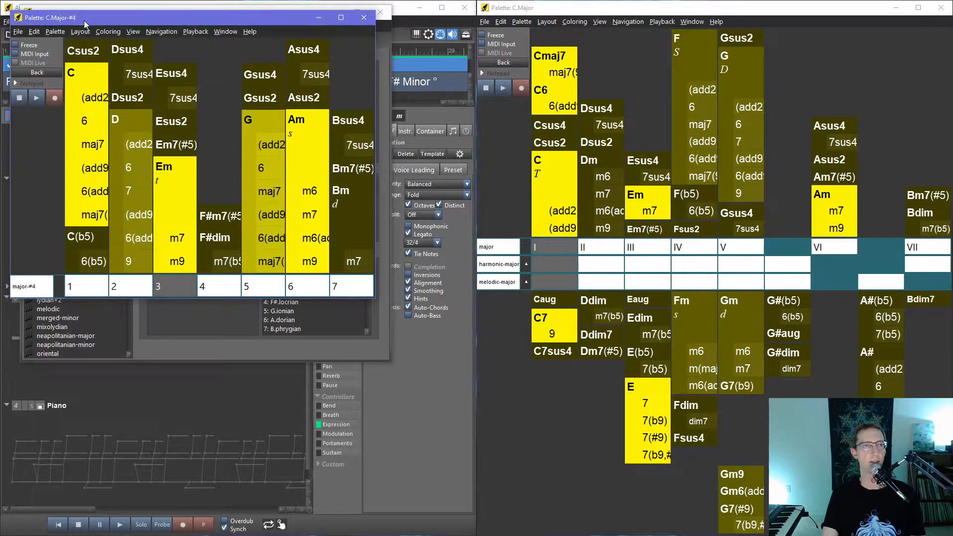
# Step: Replace the docked C major palette with the new lydian palette and close the catalog
pyautogui.moveTo(85, 21); pyautogui.dragTo(159, 56)
pyautogui.click(942, 8)
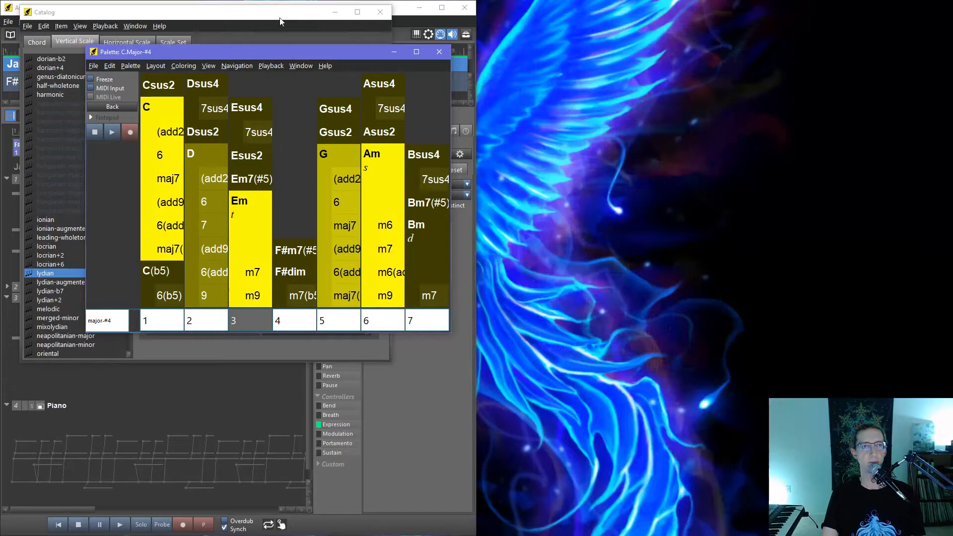
pyautogui.moveTo(253, 50); pyautogui.dragTo(644, 135)
pyautogui.press('super+Right')
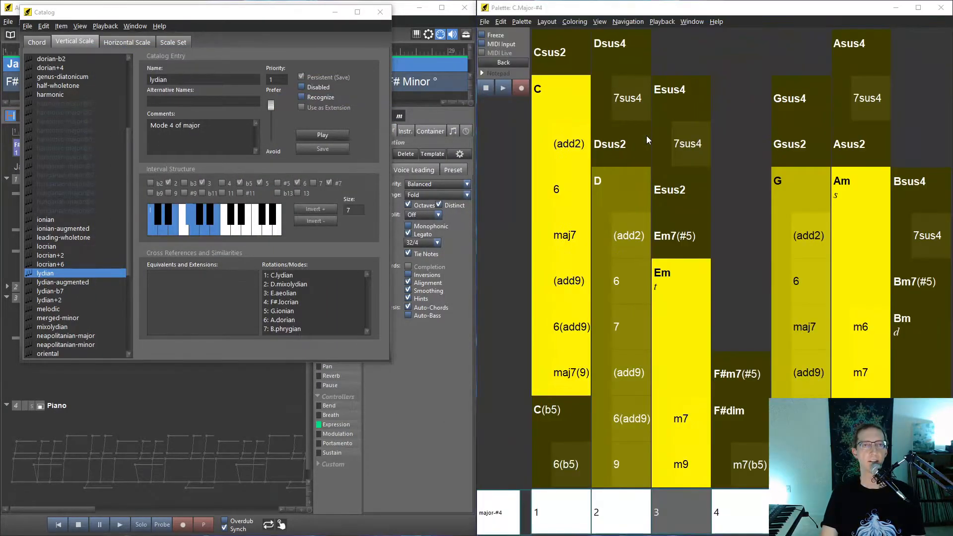
pyautogui.click(381, 97)
pyautogui.click(380, 12)
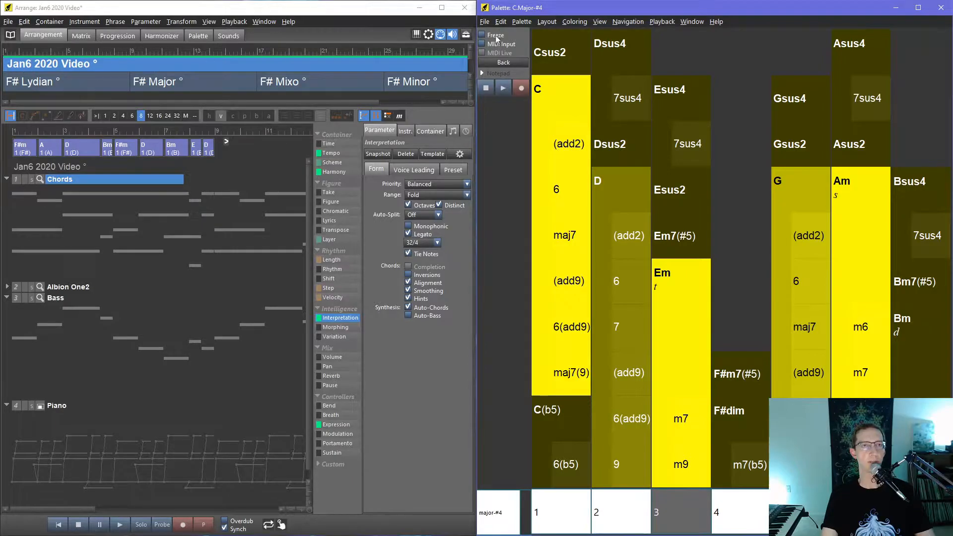
# Step: Set the root of the lydian palette to F# / Gb
pyautogui.click(501, 21)
pyautogui.moveTo(522, 21)
pyautogui.moveTo(566, 34)
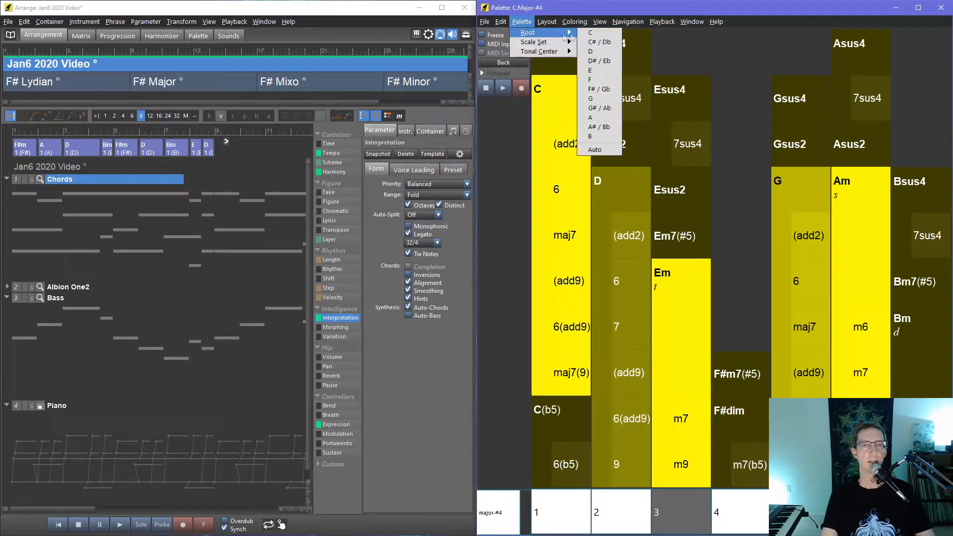
pyautogui.click(597, 90)
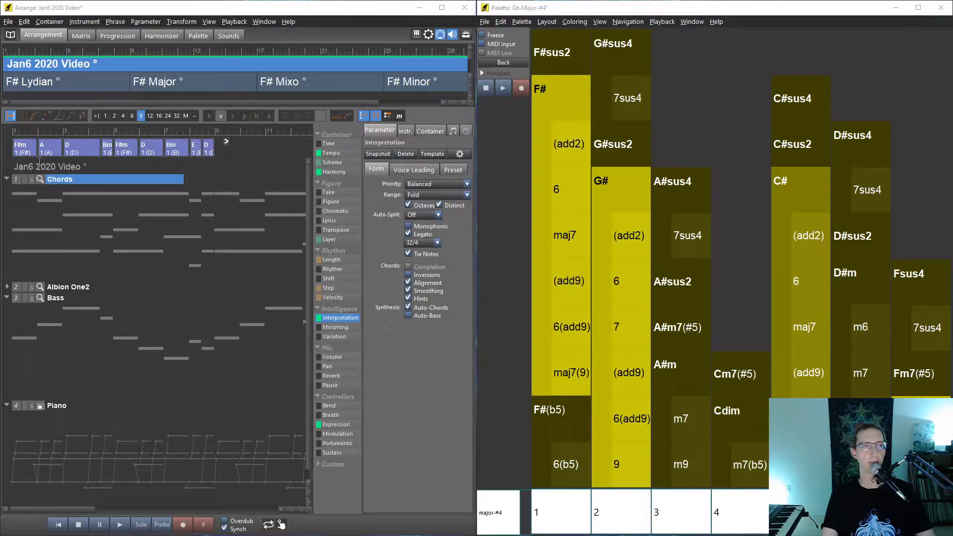
# Step: Audition the F#, F#(add2) and F#sus2 palette chords and replace the F# Lydian container's first chord with F#(add2)
pyautogui.click(56, 94)
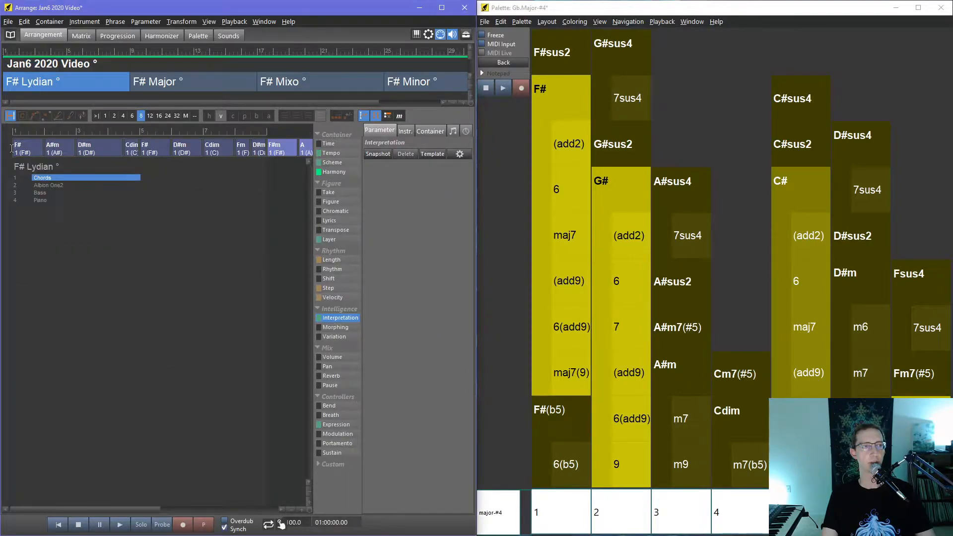
pyautogui.click(544, 329)
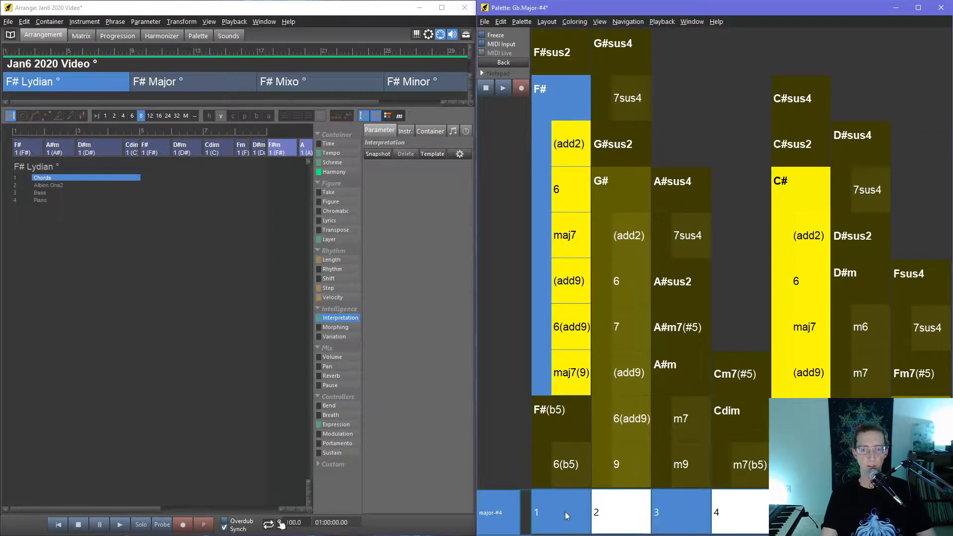
pyautogui.click(570, 149)
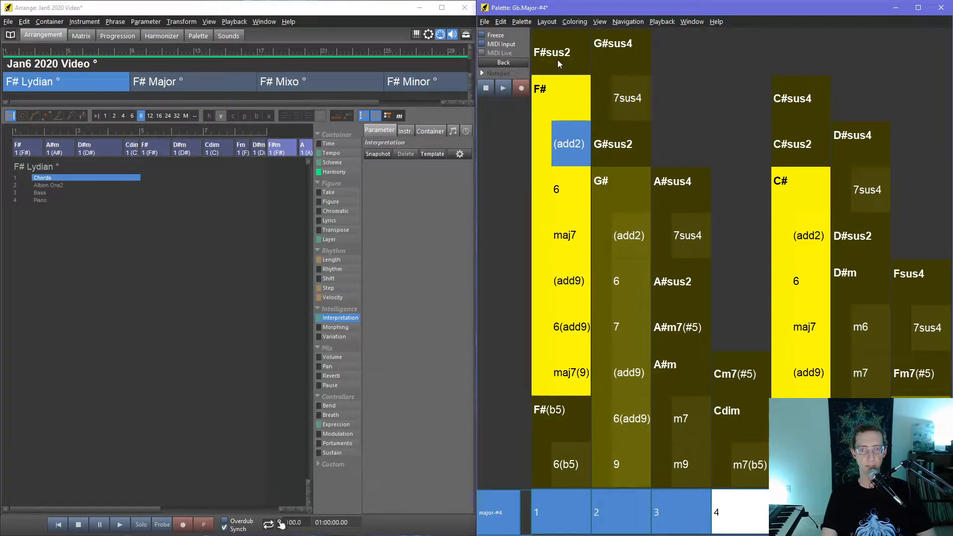
pyautogui.click(547, 96)
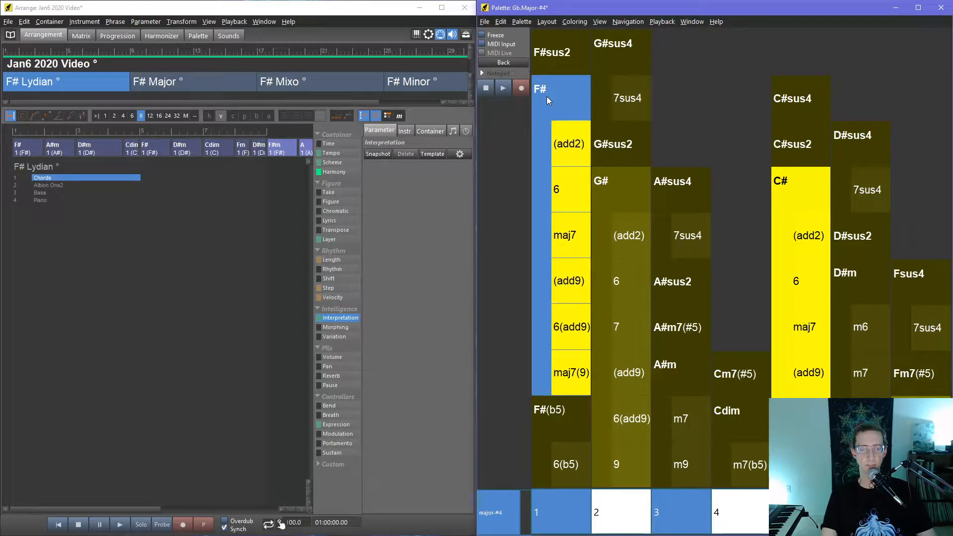
pyautogui.click(550, 55)
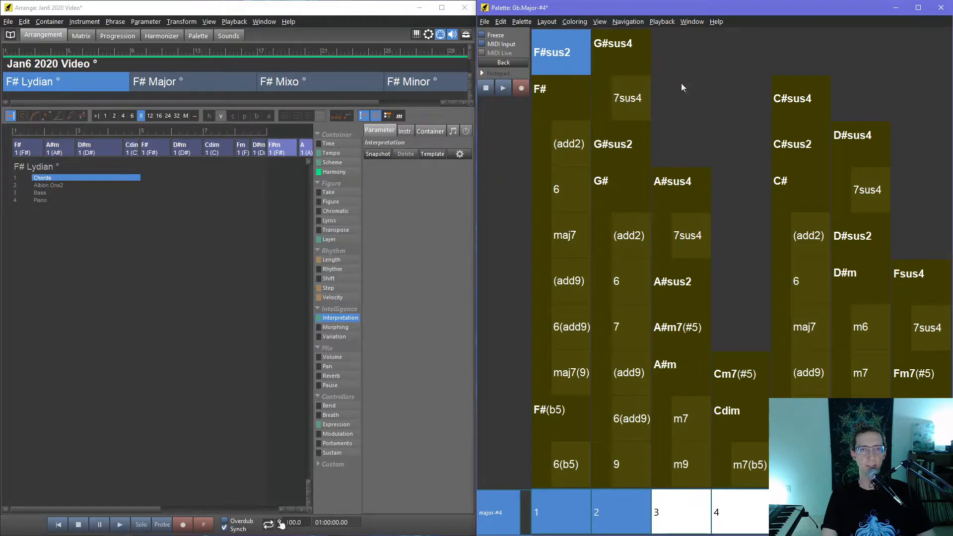
pyautogui.click(575, 146)
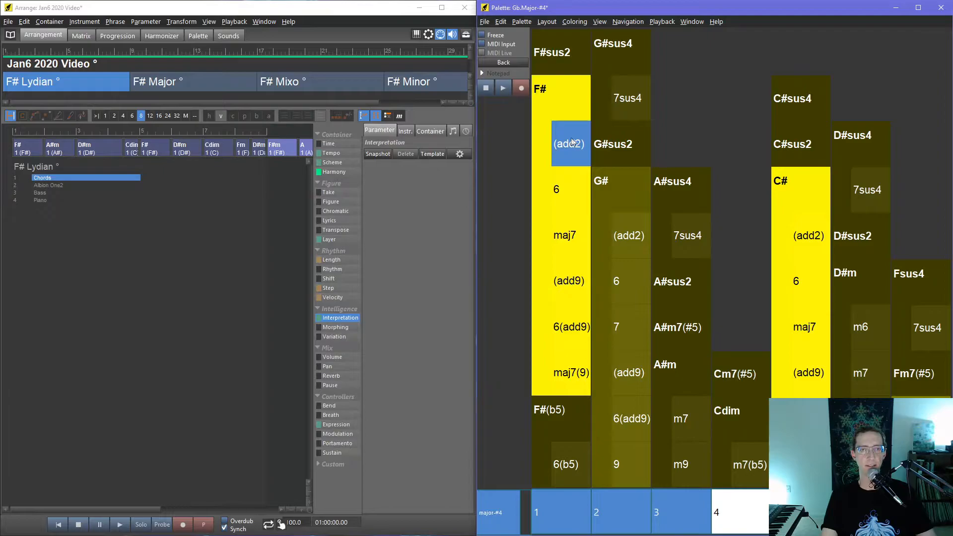
pyautogui.moveTo(563, 134); pyautogui.dragTo(22, 146)
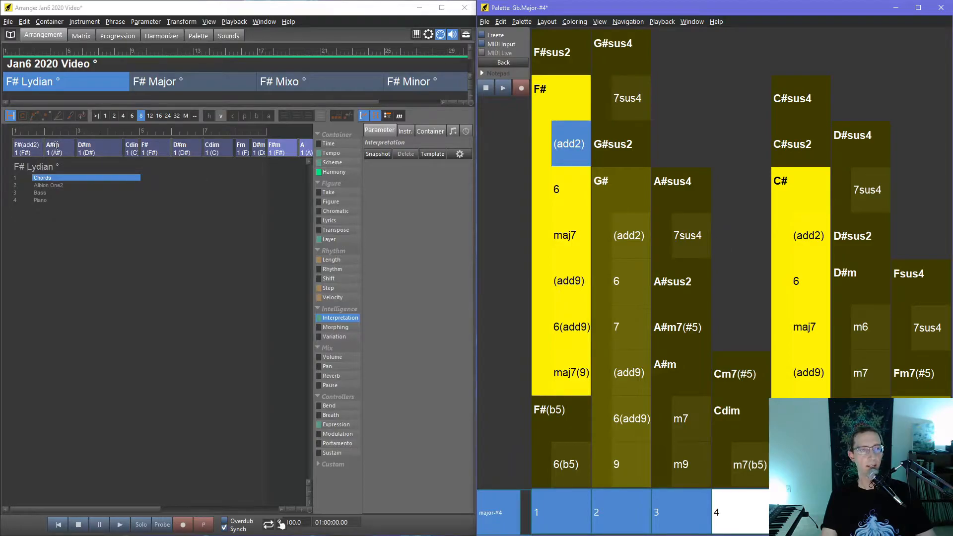
# Step: Audition the A#m, A#m7, A#m9, A#sus4 and A#7sus4 palette chords and replace the progression's second chord with A#7sus4
pyautogui.click(673, 379)
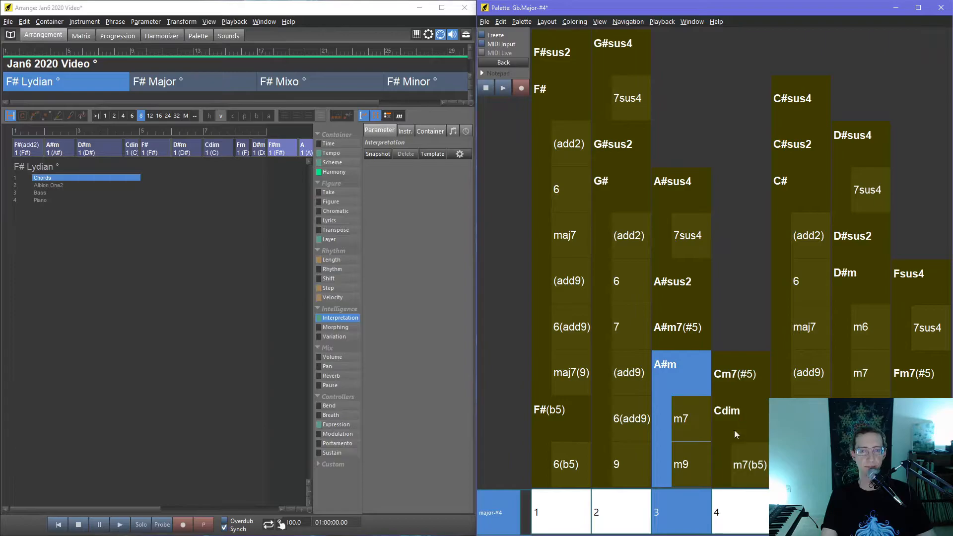
pyautogui.click(692, 421)
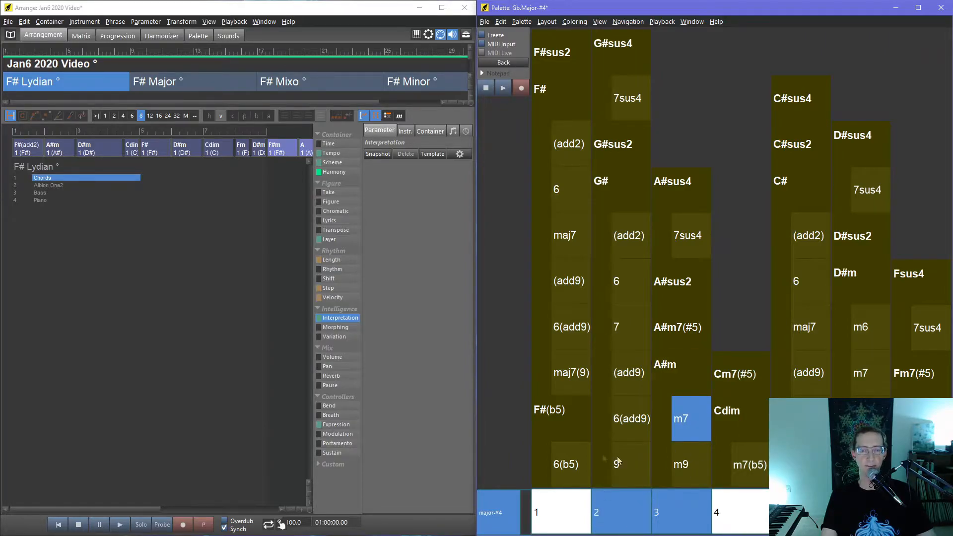
pyautogui.click(693, 471)
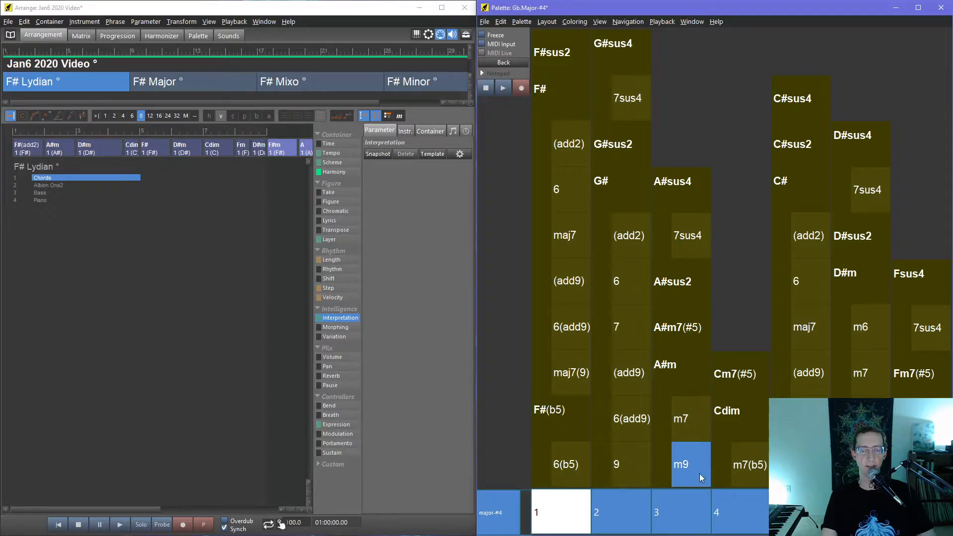
pyautogui.click(663, 467)
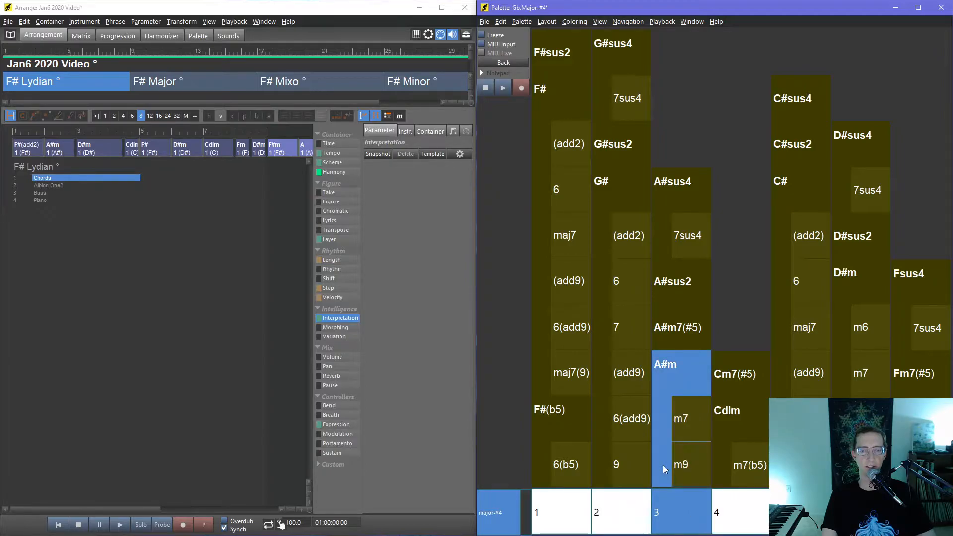
pyautogui.click(693, 470)
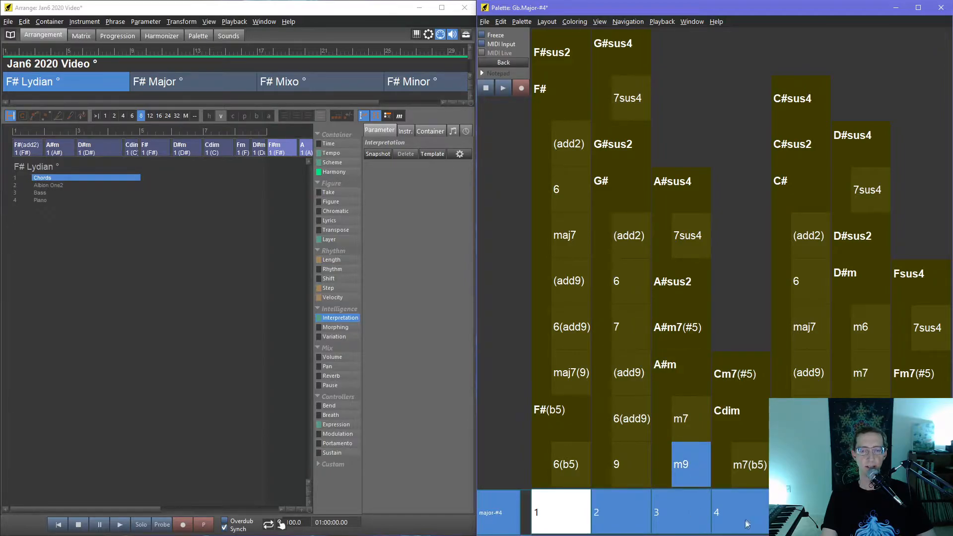
pyautogui.click(665, 455)
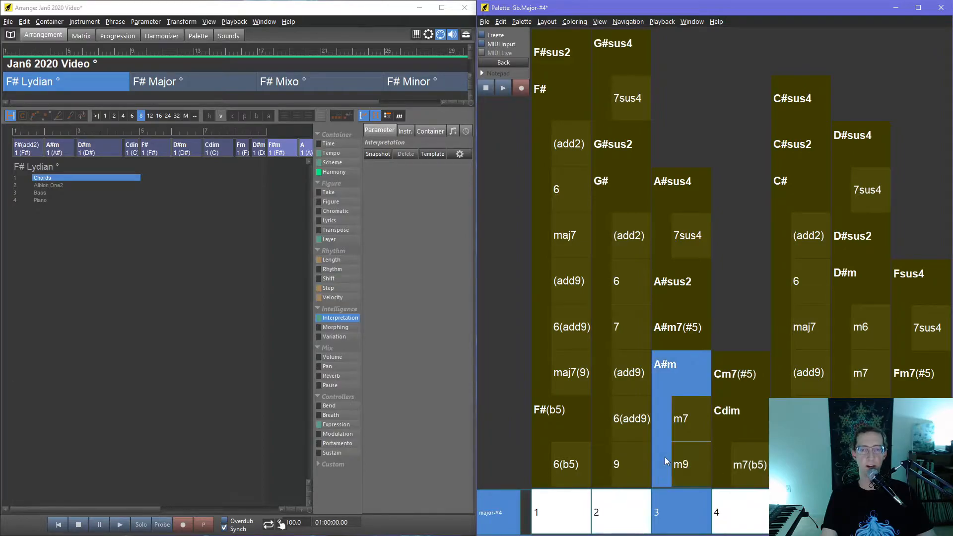
pyautogui.click(686, 242)
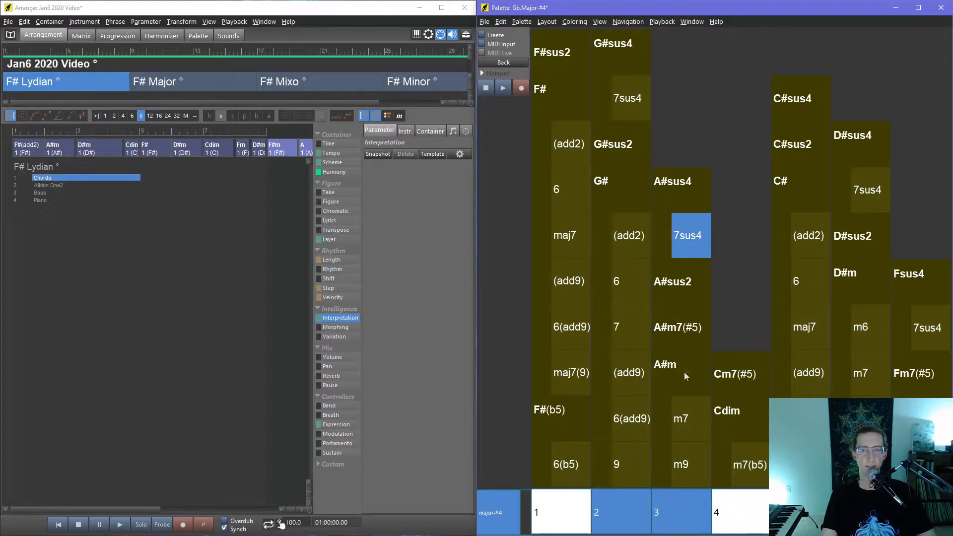
pyautogui.click(663, 246)
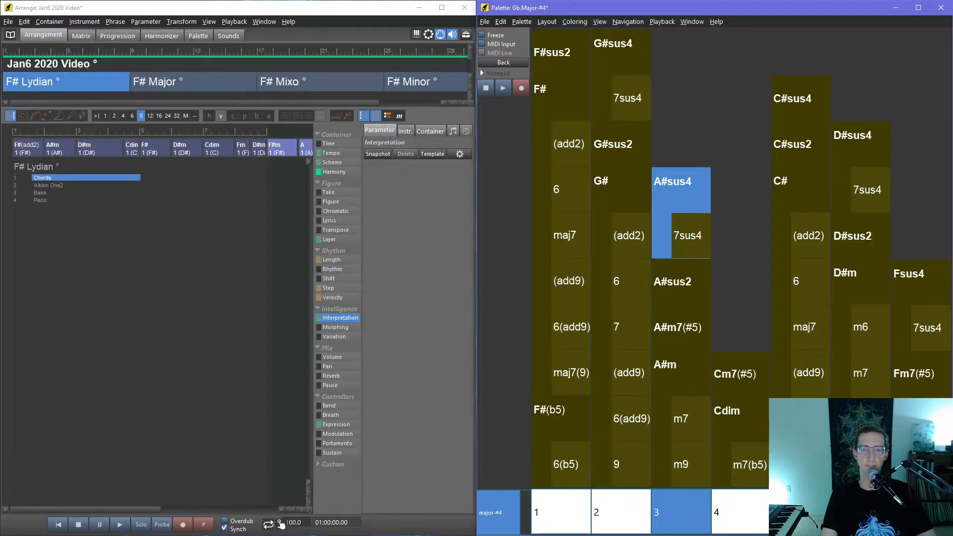
pyautogui.click(692, 246)
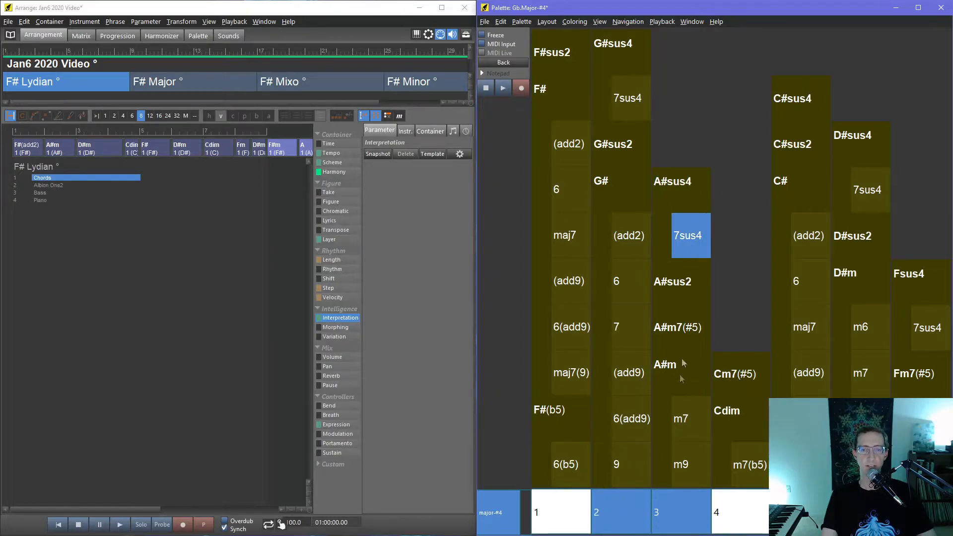
pyautogui.moveTo(698, 249); pyautogui.dragTo(68, 155)
# Step: Audition the D#m, D#m7 and D#m6 palette chords and replace the progression's third chord with D#m7
pyautogui.click(860, 296)
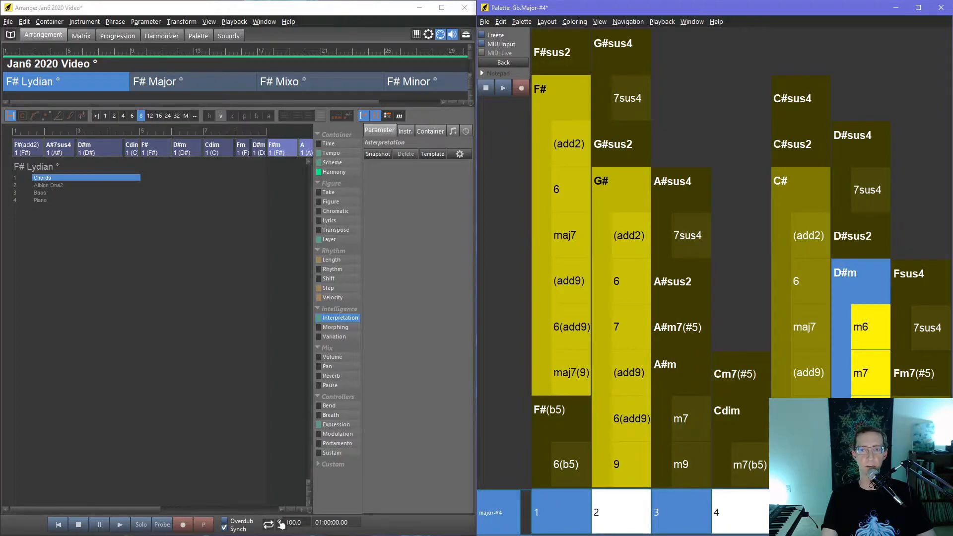
pyautogui.click(873, 374)
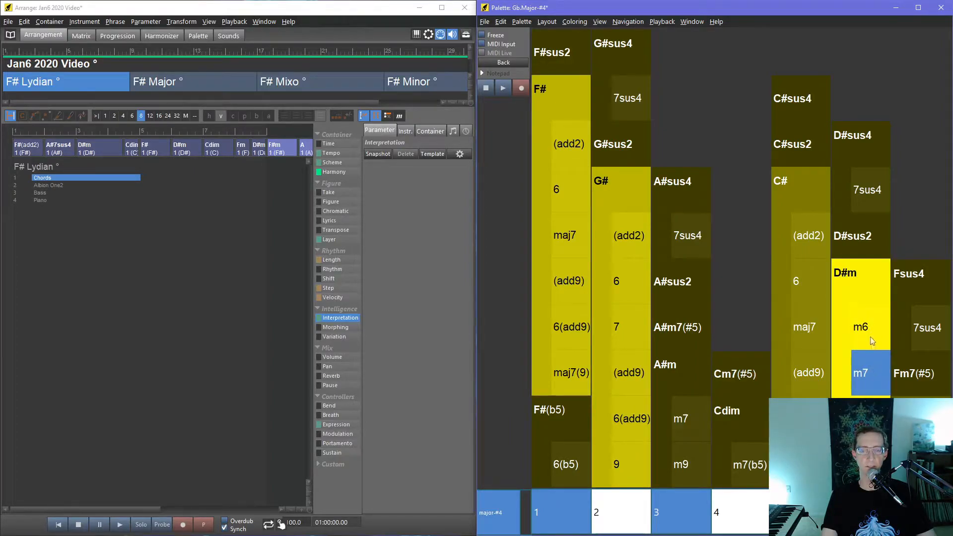
pyautogui.click(865, 324)
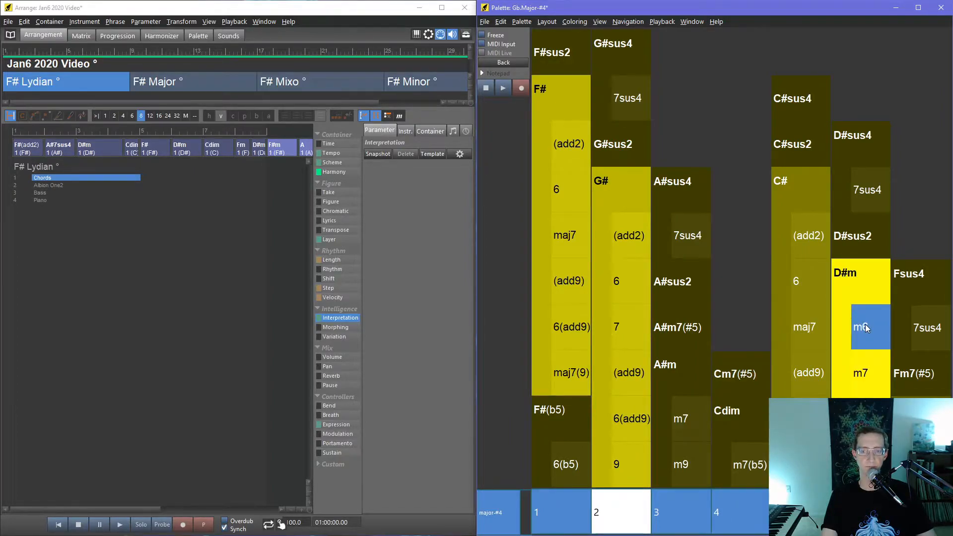
pyautogui.click(872, 365)
pyautogui.moveTo(870, 381); pyautogui.dragTo(94, 159)
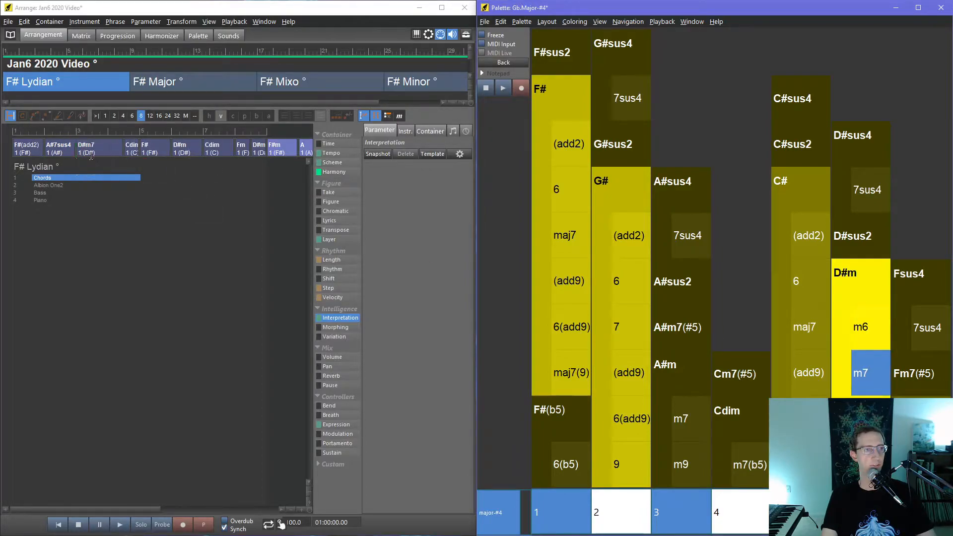
# Step: Compare the Cdim, Cm7(b5) and Cm7(#5) palette chords and replace the progression's fourth chord with Cm7(#5)
pyautogui.click(133, 147)
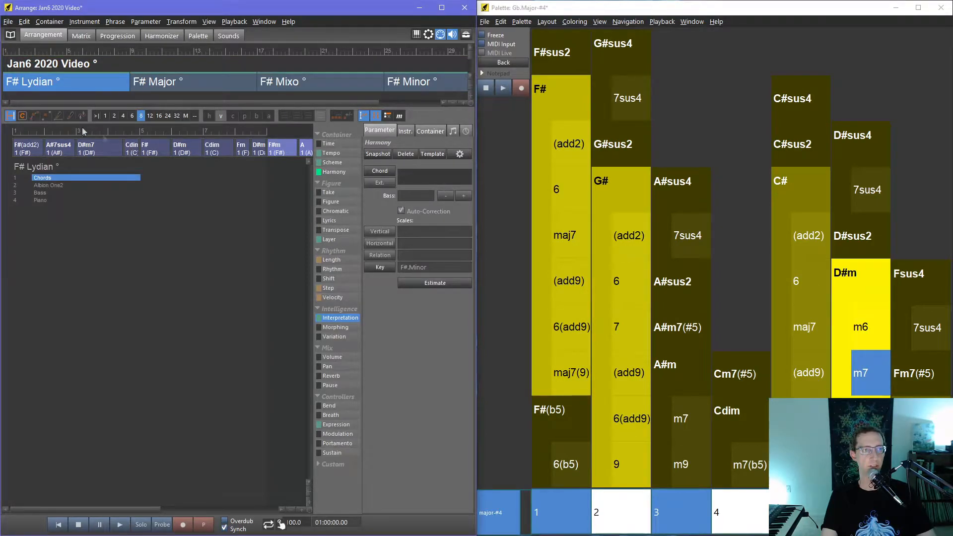
pyautogui.click(28, 118)
pyautogui.click(131, 148)
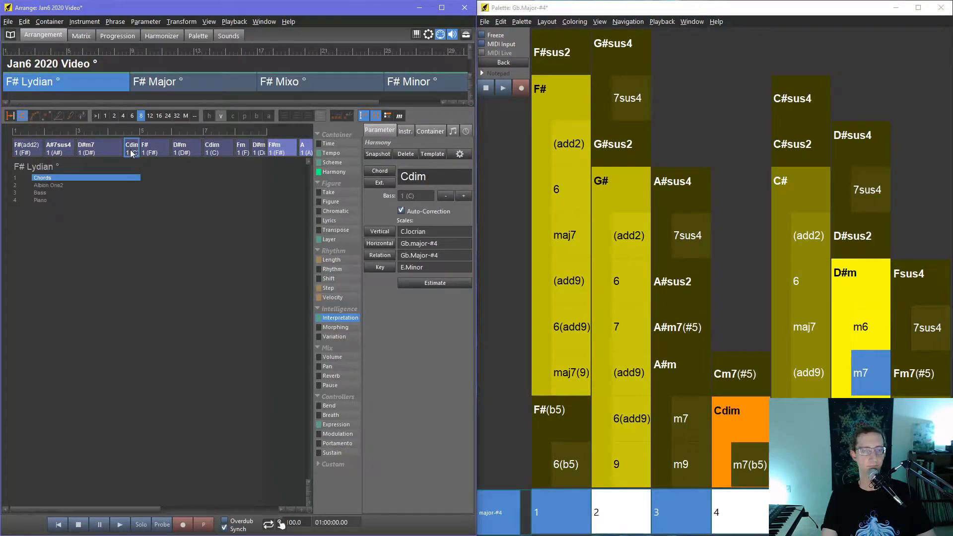
pyautogui.click(728, 422)
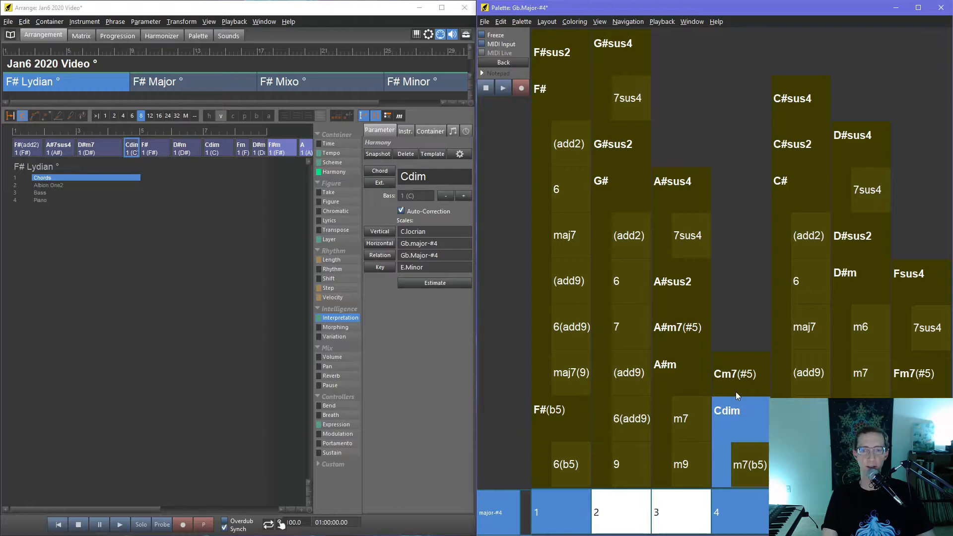
pyautogui.click(747, 454)
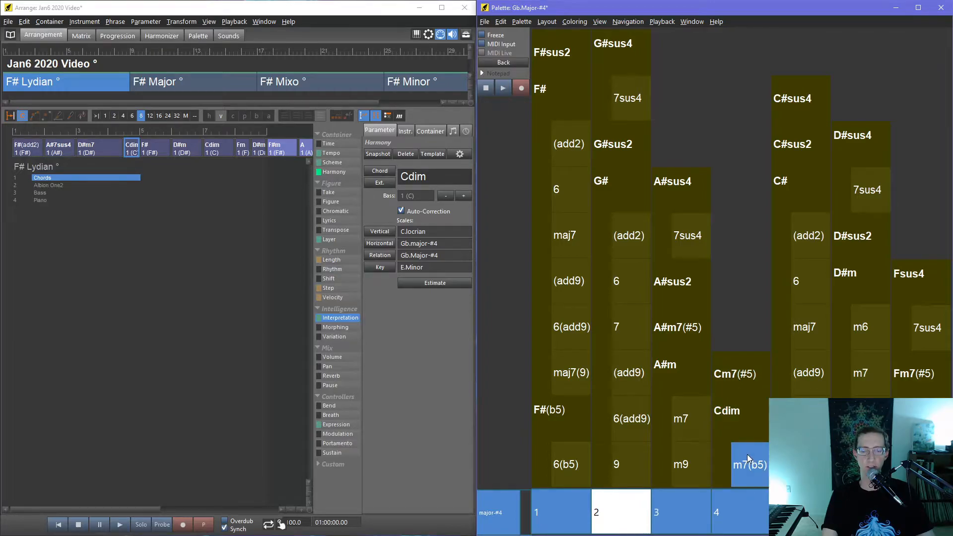
pyautogui.click(729, 381)
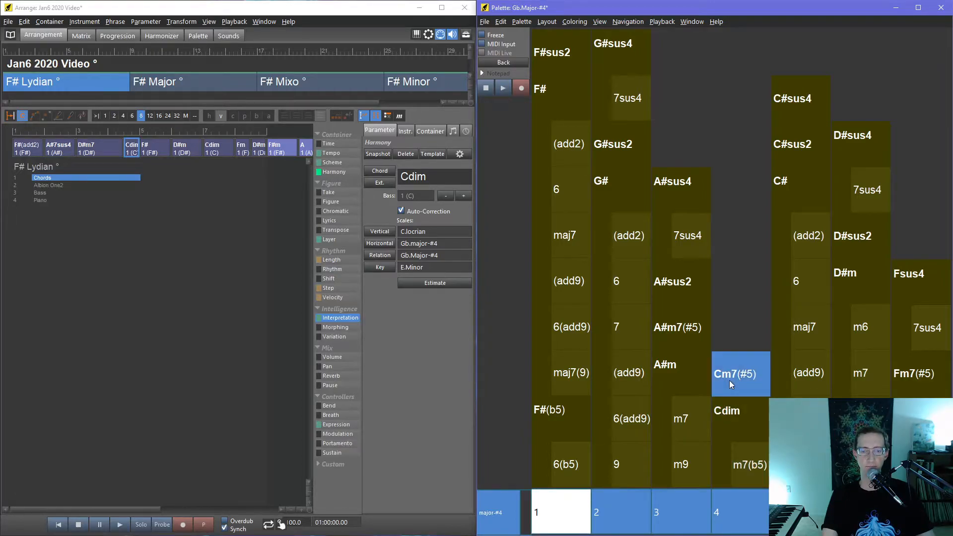
pyautogui.click(746, 458)
pyautogui.click(742, 390)
pyautogui.click(745, 423)
pyautogui.click(738, 363)
pyautogui.moveTo(735, 392); pyautogui.dragTo(138, 159)
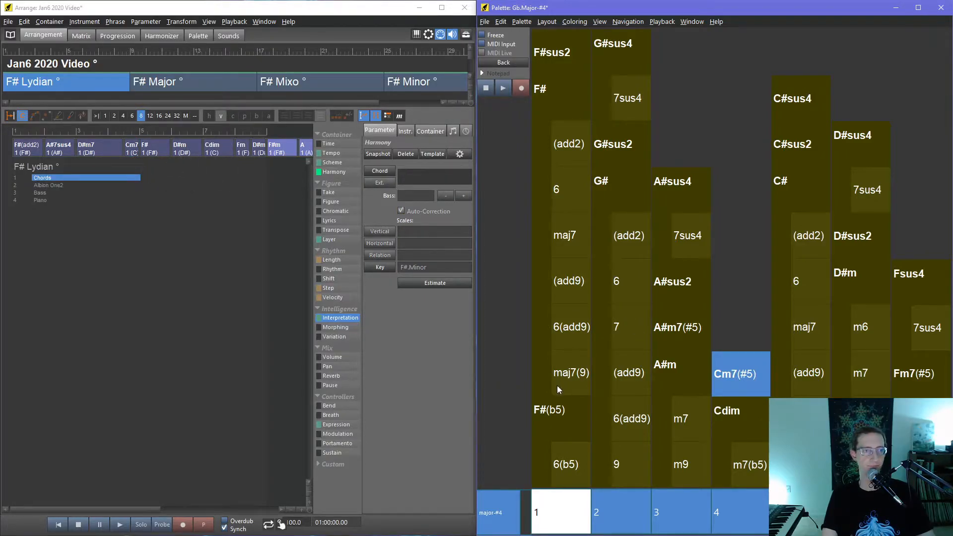
# Step: Audition the F#, F#6, F#(add2), F#(add9) and F#maj7 palette chords and replace the progression's fifth chord with F#maj7
pyautogui.click(544, 330)
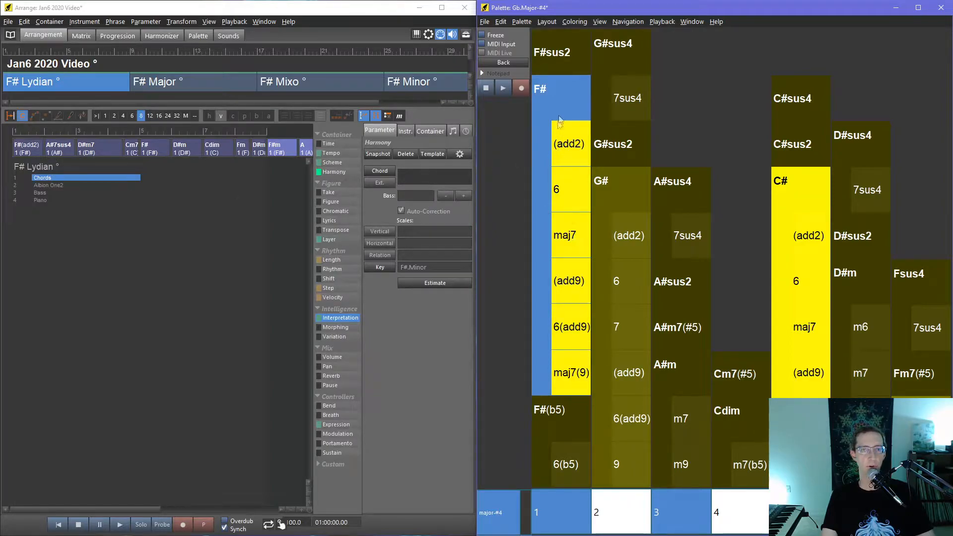
pyautogui.click(571, 191)
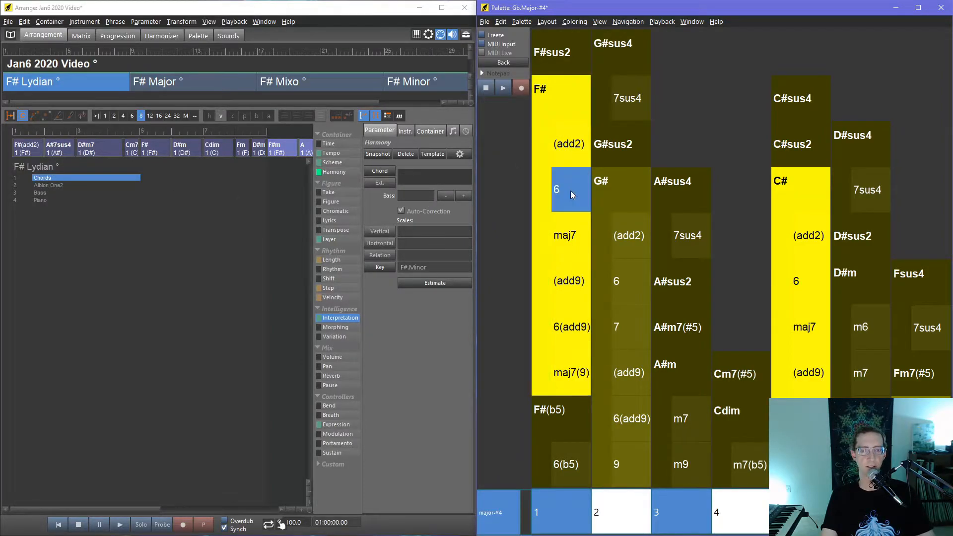
pyautogui.click(564, 159)
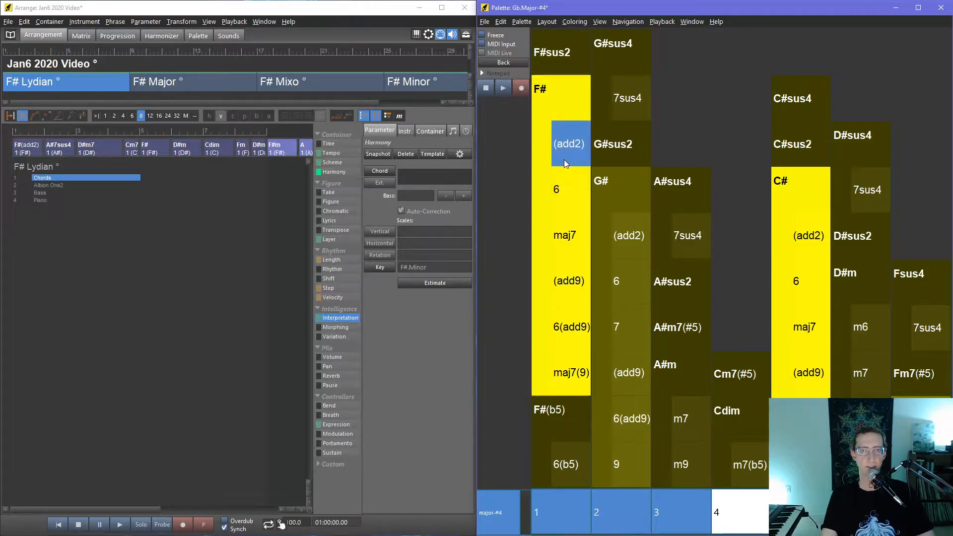
pyautogui.click(570, 188)
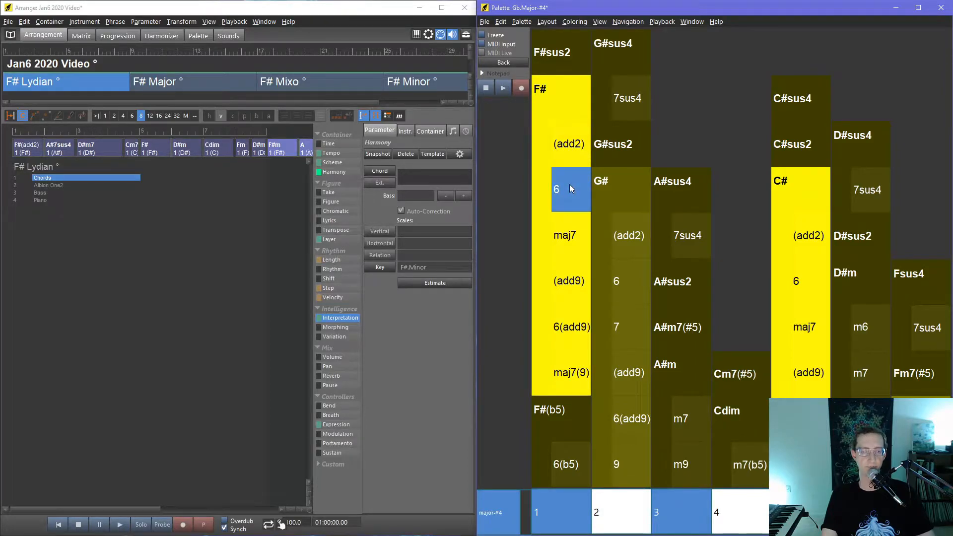
pyautogui.click(572, 282)
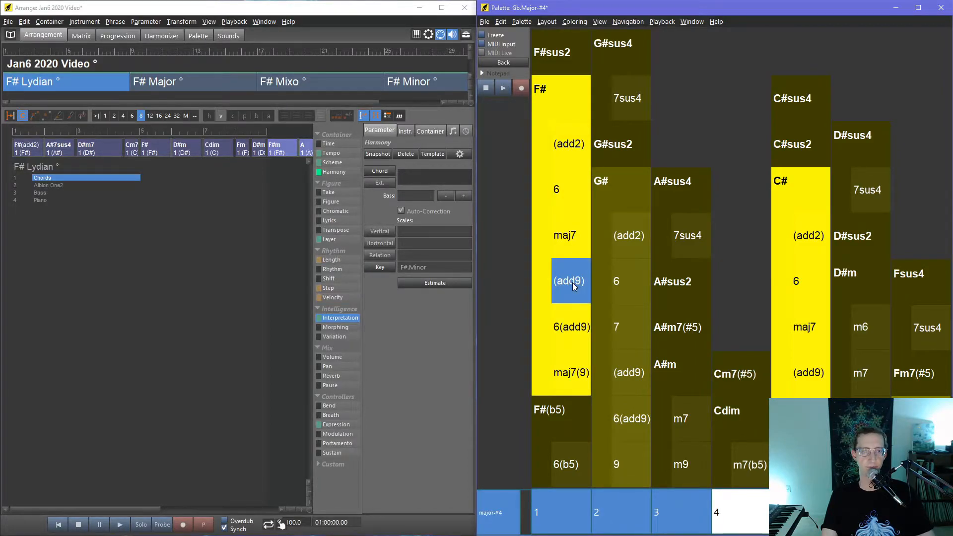
pyautogui.click(565, 241)
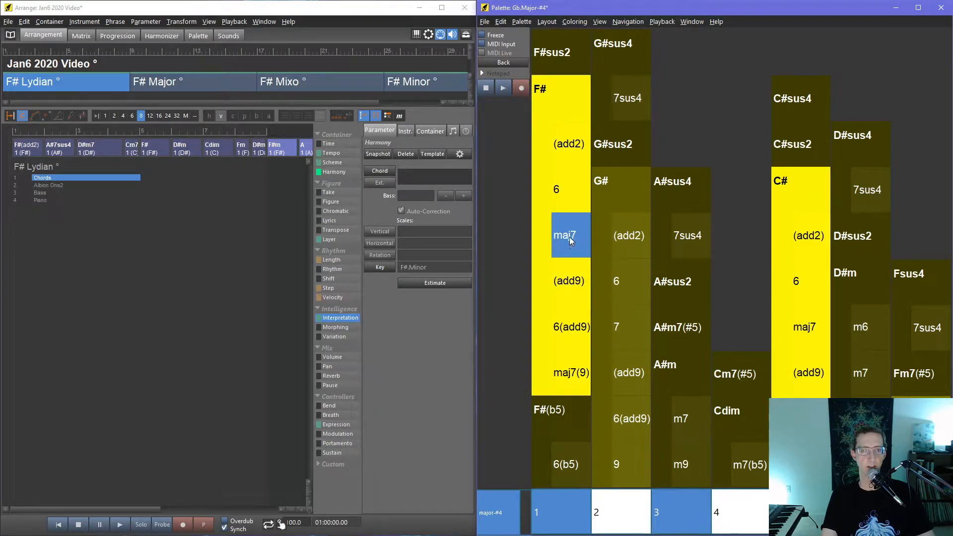
pyautogui.click(571, 238)
pyautogui.moveTo(575, 237); pyautogui.dragTo(161, 157)
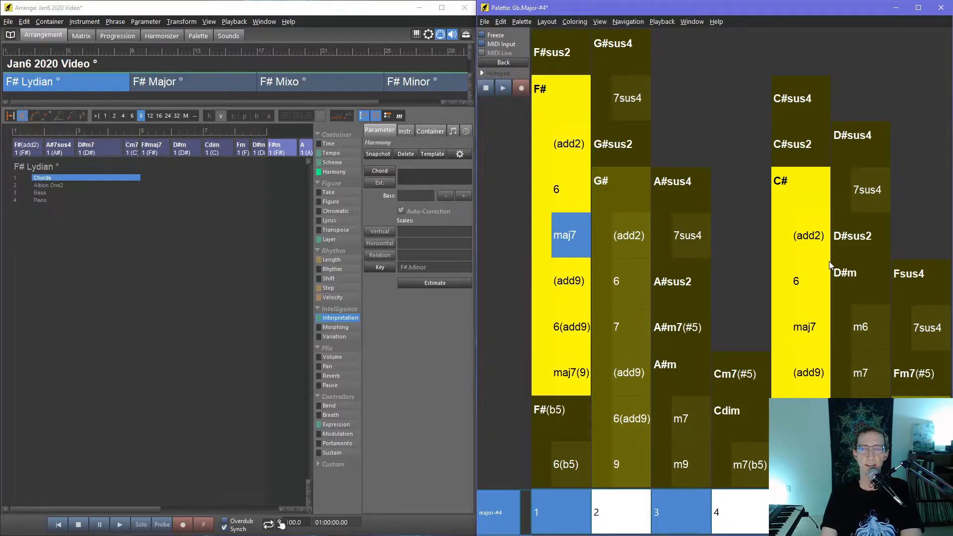
# Step: Audition D#m and D#m6 from the palette and replace the progression's sixth chord with D#m6
pyautogui.click(842, 283)
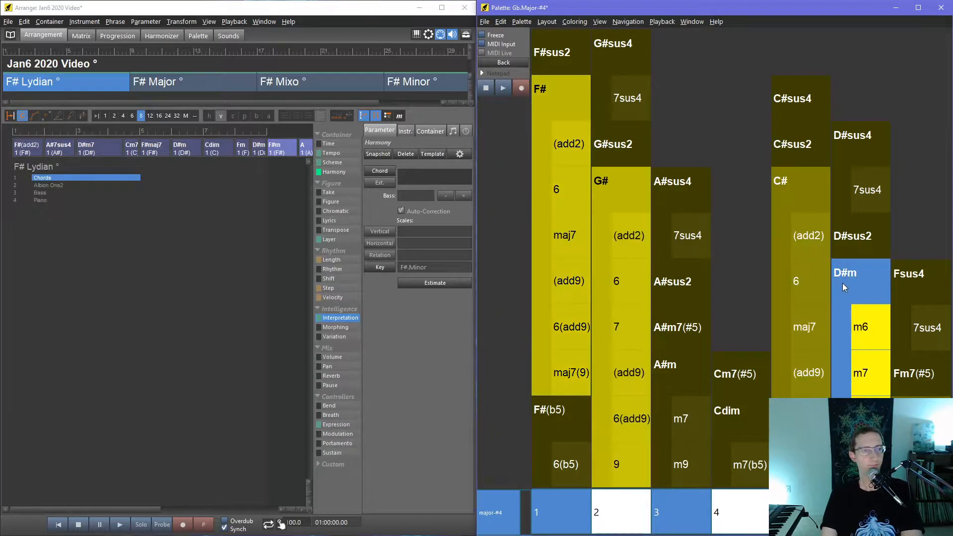
pyautogui.click(864, 340)
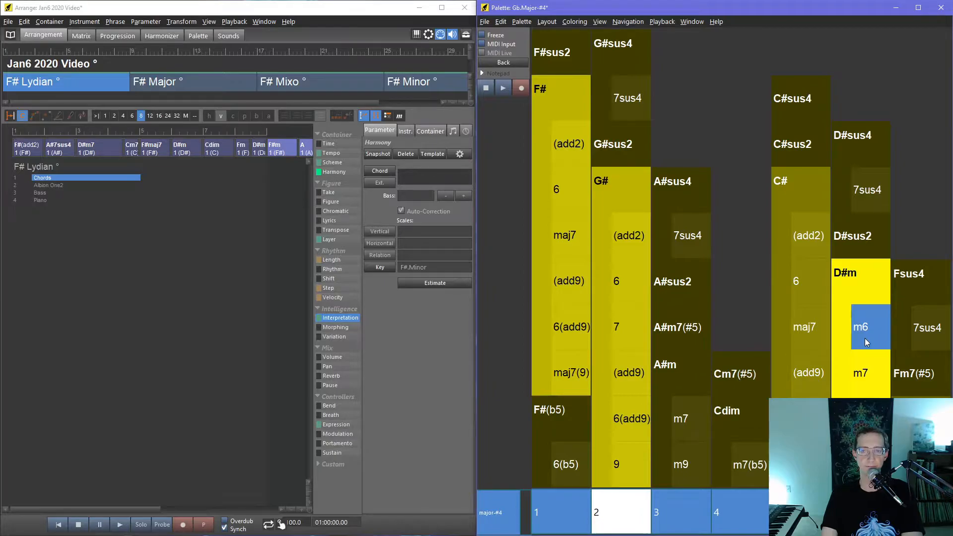
pyautogui.moveTo(869, 328); pyautogui.dragTo(192, 159)
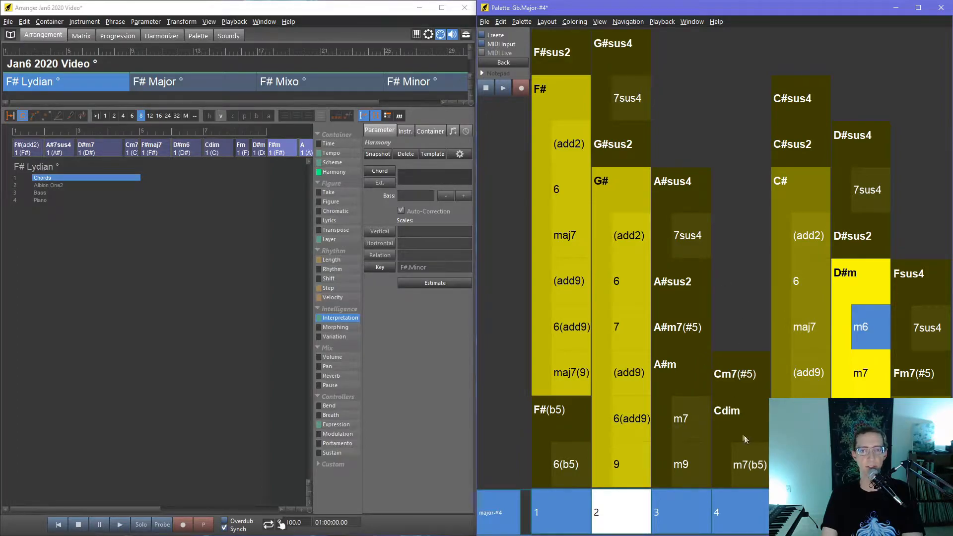
# Step: Audition Cdim and Cm7(b5) from the palette and replace the progression's seventh chord with Cm7(b5)
pyautogui.click(725, 414)
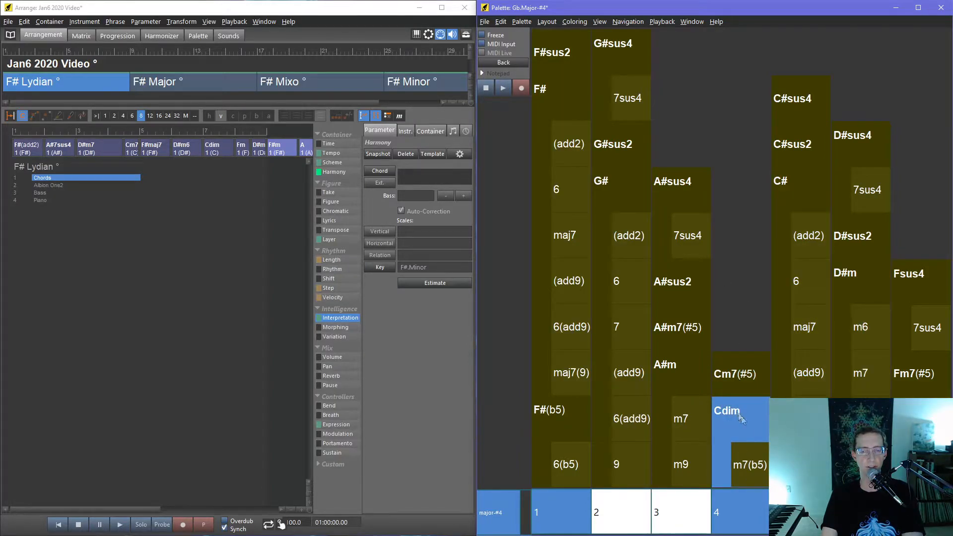
pyautogui.click(748, 466)
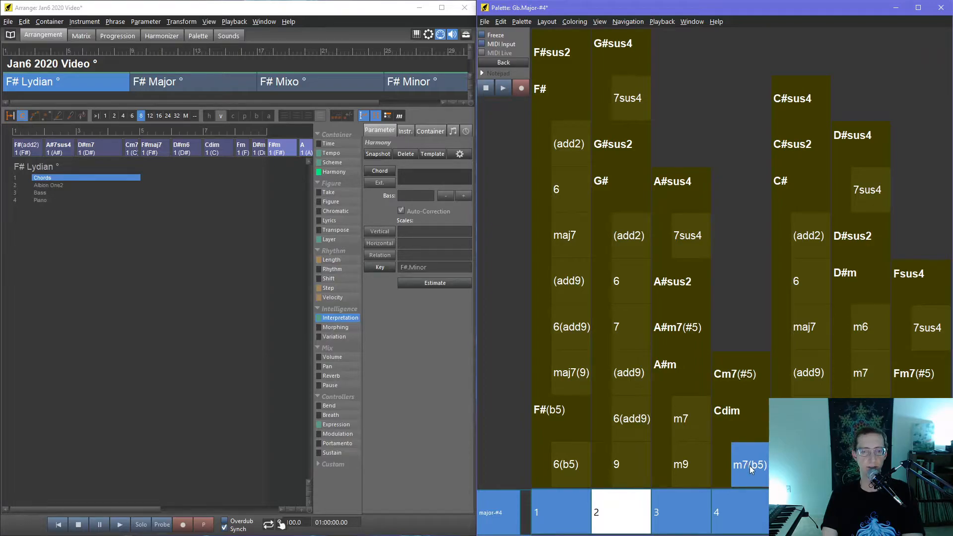
pyautogui.moveTo(749, 466); pyautogui.dragTo(226, 163)
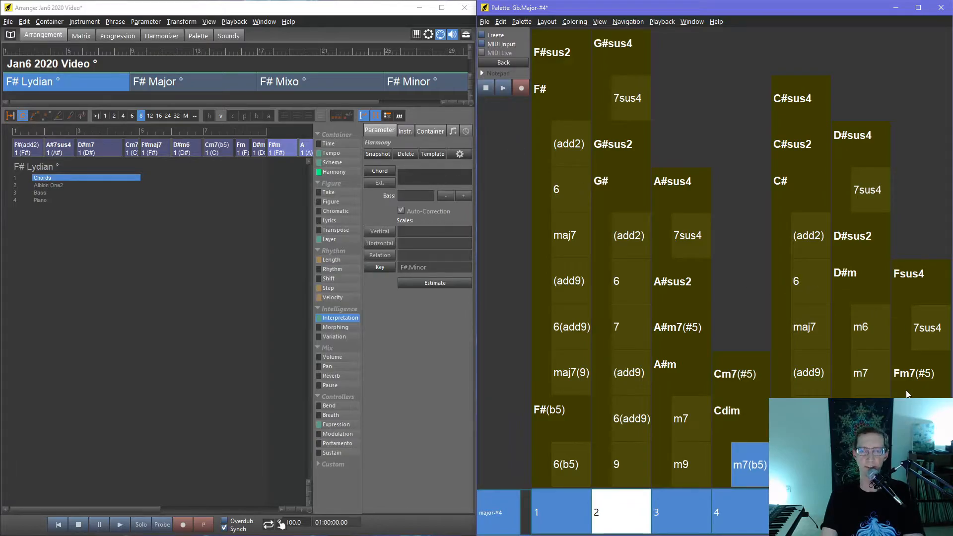
# Step: Audition the Fm and Fsus4 chords in the palette
pyautogui.click(912, 415)
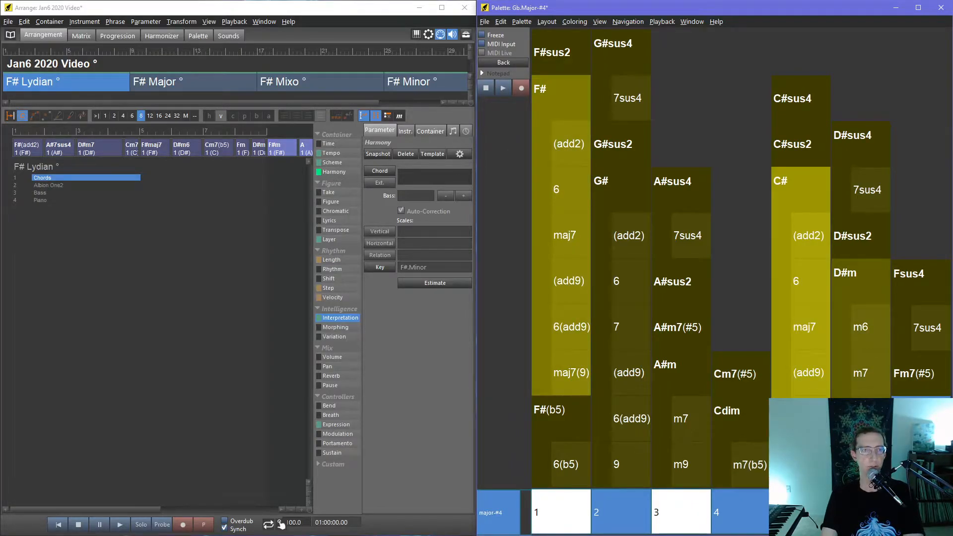
pyautogui.click(898, 328)
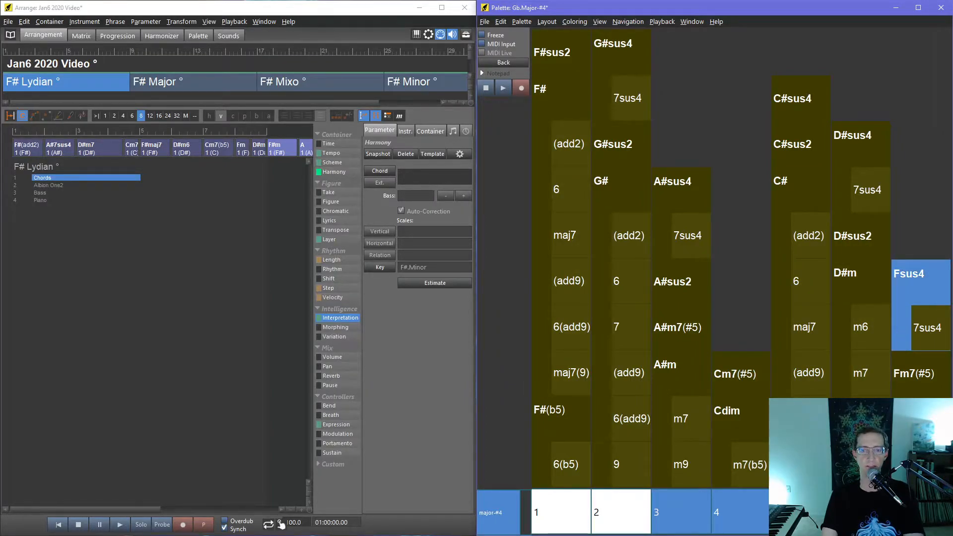
pyautogui.click(897, 336)
pyautogui.click(902, 313)
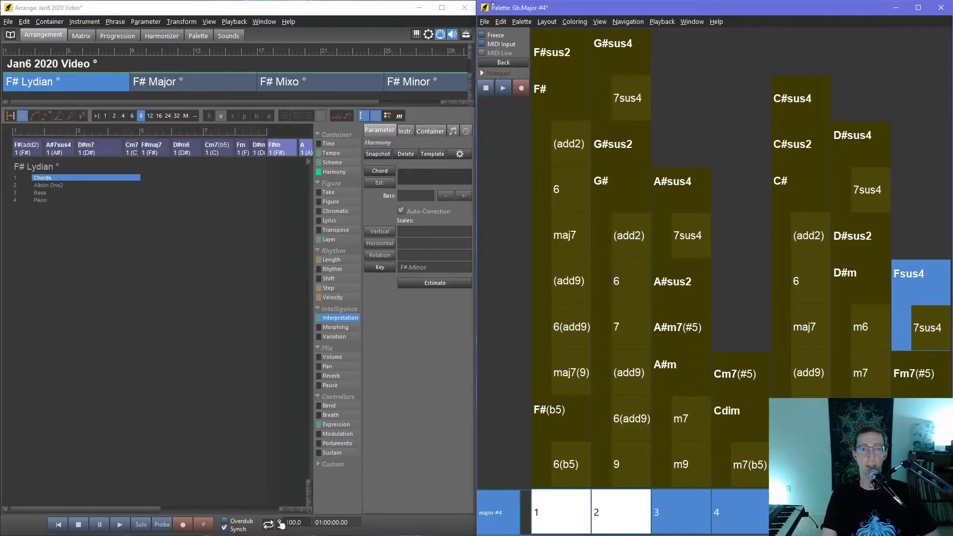
# Step: Open the chord catalog from the palette's Fsus4 chord and create a clone of the sus4 entry
pyautogui.rightClick(917, 282)
pyautogui.moveTo(834, 286)
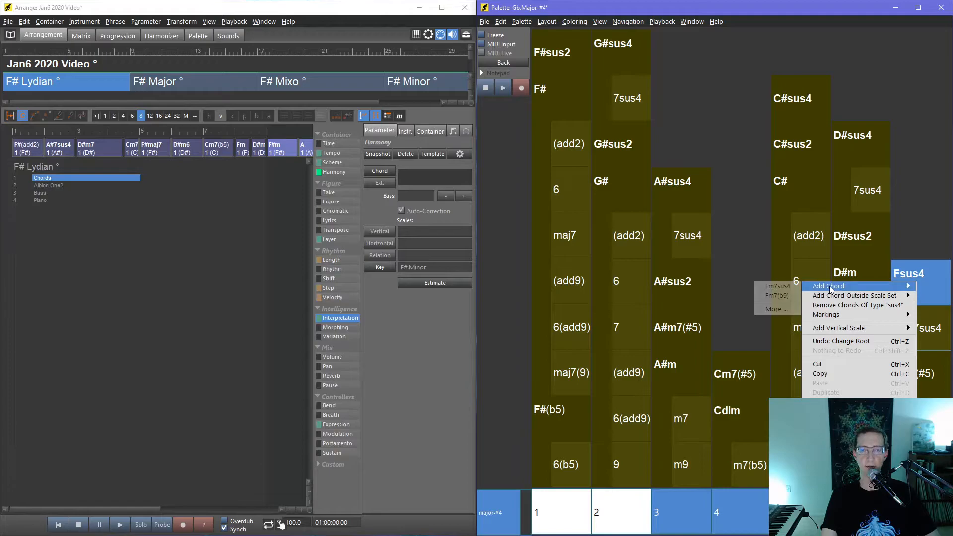
pyautogui.click(769, 310)
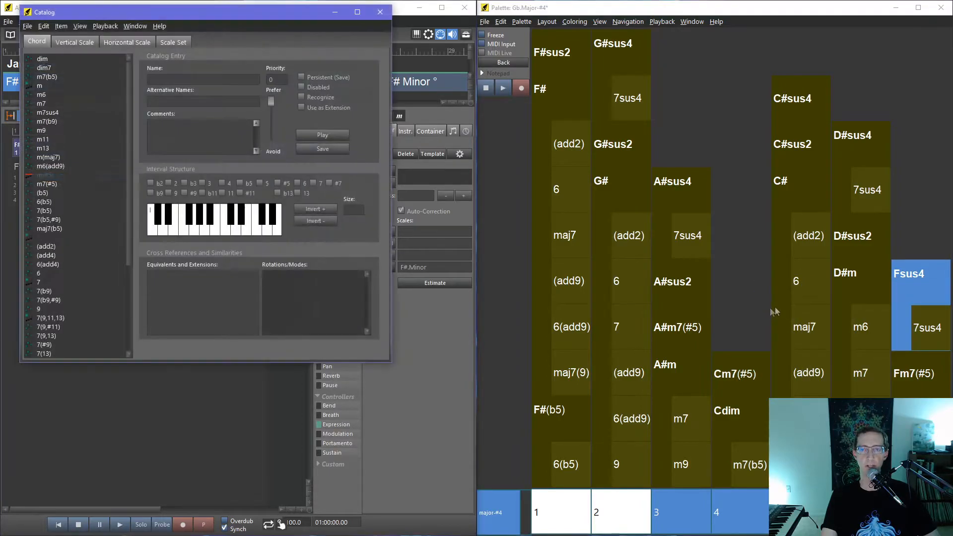
pyautogui.moveTo(247, 16); pyautogui.dragTo(609, 122)
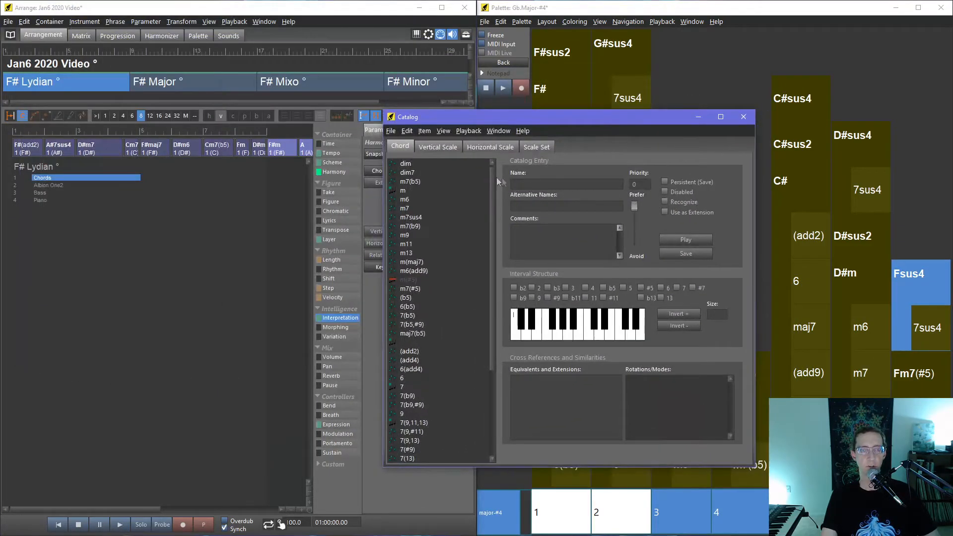
pyautogui.moveTo(493, 205); pyautogui.dragTo(488, 308)
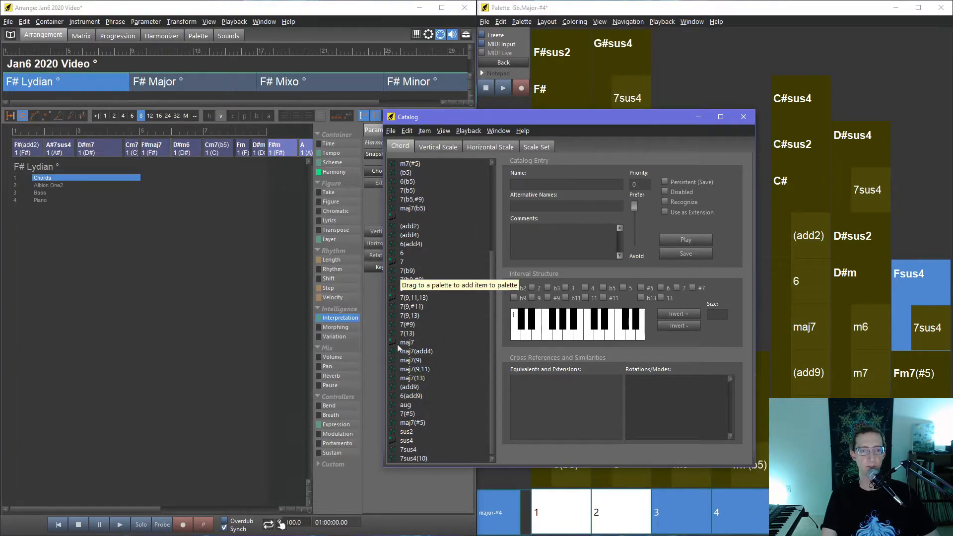
pyautogui.click(409, 441)
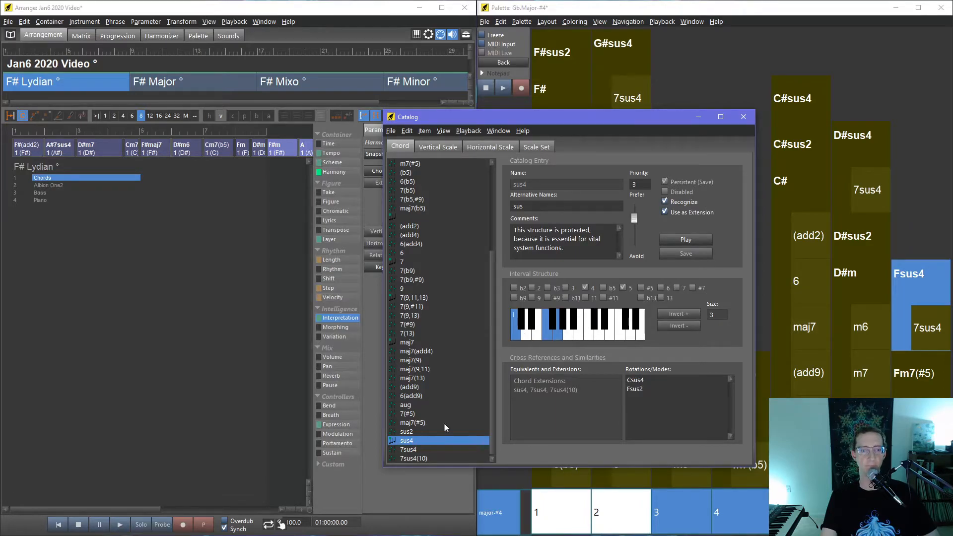
pyautogui.rightClick(407, 441)
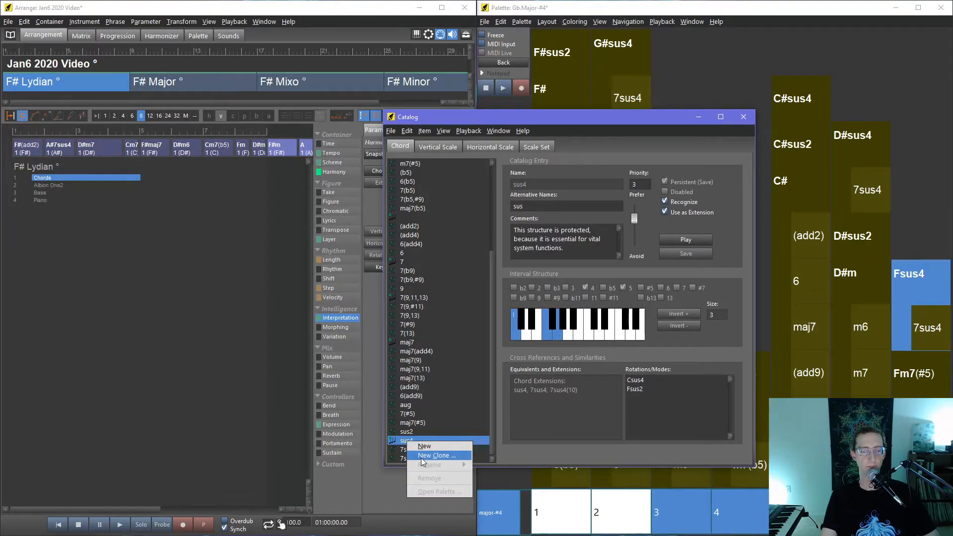
pyautogui.click(421, 456)
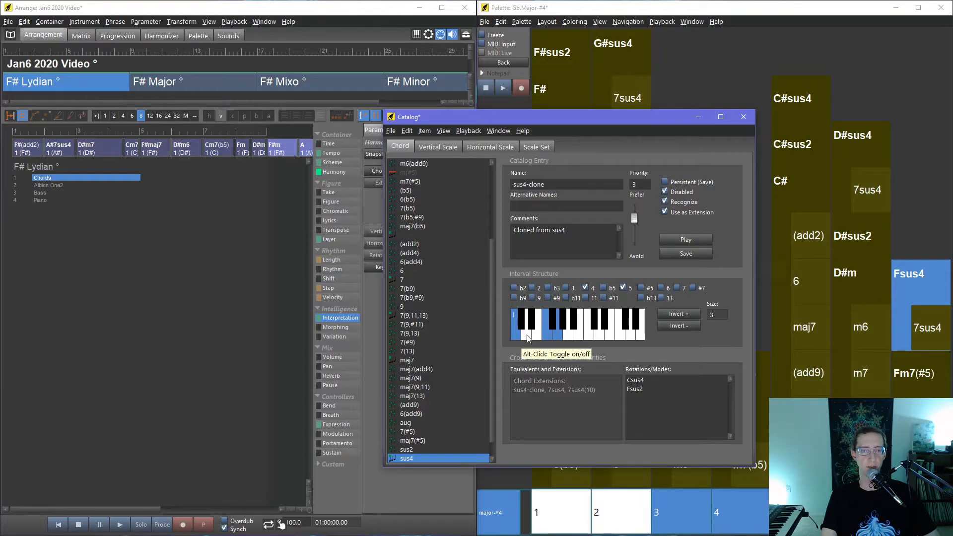
# Step: Add interval 2 to sus4-clone, make the entry persistent and enabled, save it, and add it to the palette
pyautogui.click(532, 288)
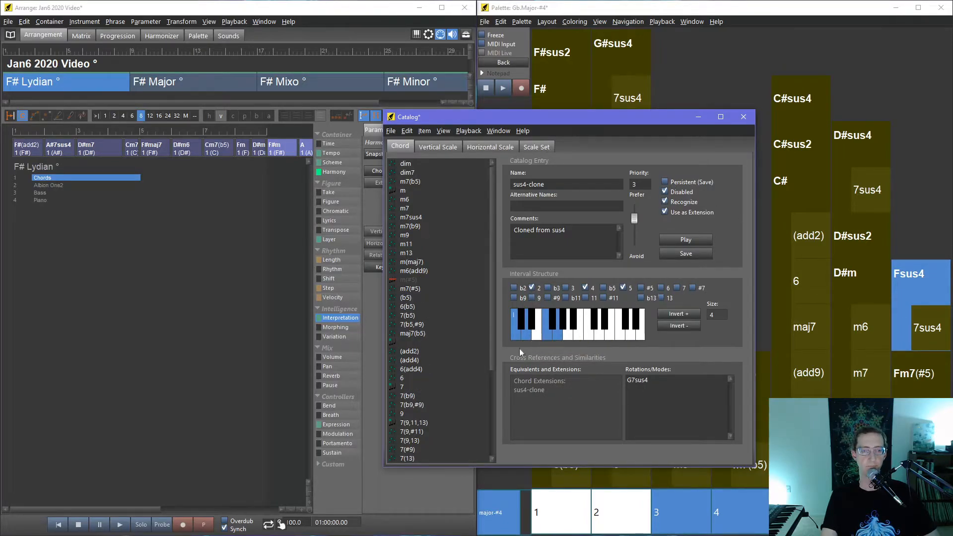
pyautogui.scroll(-5, 440, 218)
pyautogui.moveTo(500, 116); pyautogui.dragTo(369, 53)
pyautogui.click(544, 181)
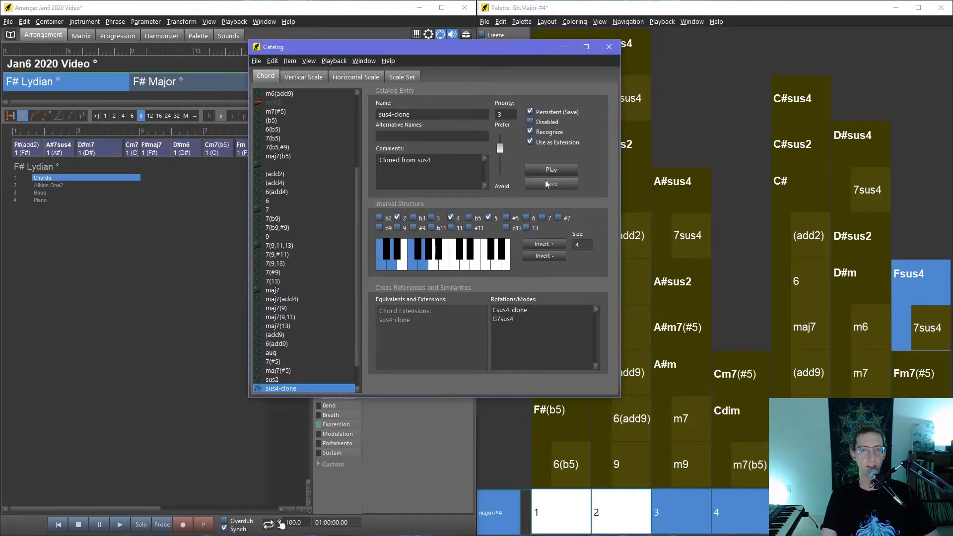
pyautogui.moveTo(281, 389)
pyautogui.mouseDown()
pyautogui.moveTo(561, 387)
pyautogui.moveTo(879, 327)
pyautogui.moveTo(912, 290)
pyautogui.mouseUp()
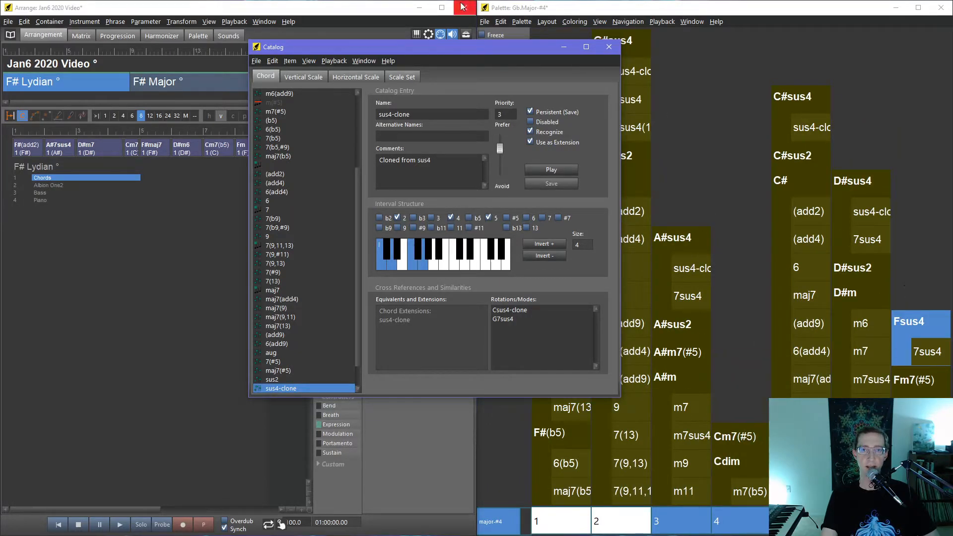
# Step: Replace interval 2 with b2 in sus4-clone, save the entry, and add it to the palette again
pyautogui.moveTo(503, 52); pyautogui.dragTo(402, 79)
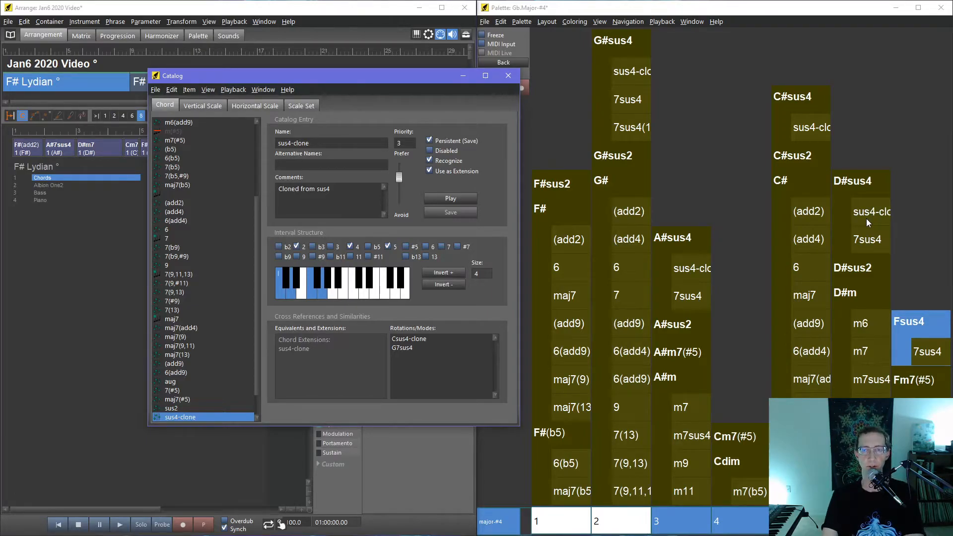
pyautogui.click(296, 247)
pyautogui.click(279, 246)
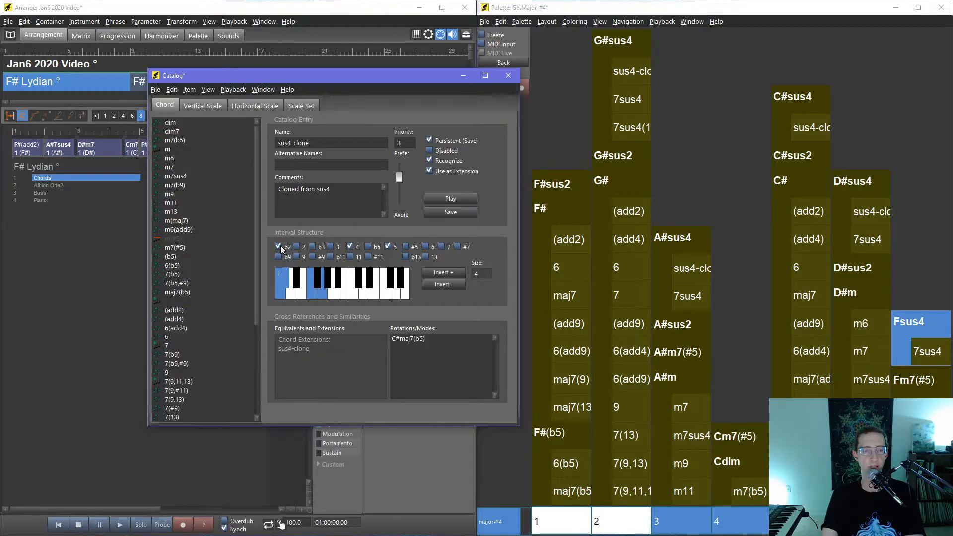
pyautogui.click(444, 212)
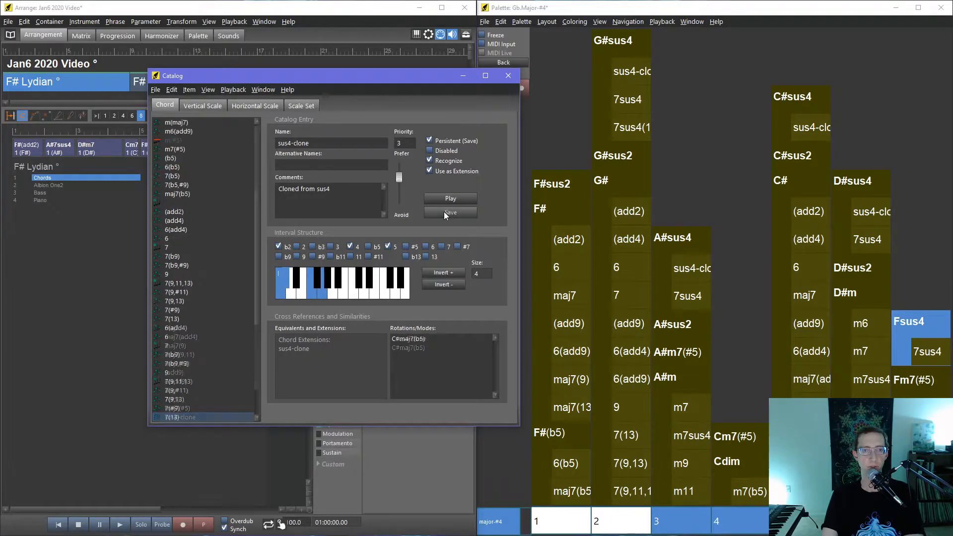
pyautogui.moveTo(174, 417)
pyautogui.mouseDown()
pyautogui.moveTo(880, 365)
pyautogui.moveTo(904, 351)
pyautogui.mouseUp()
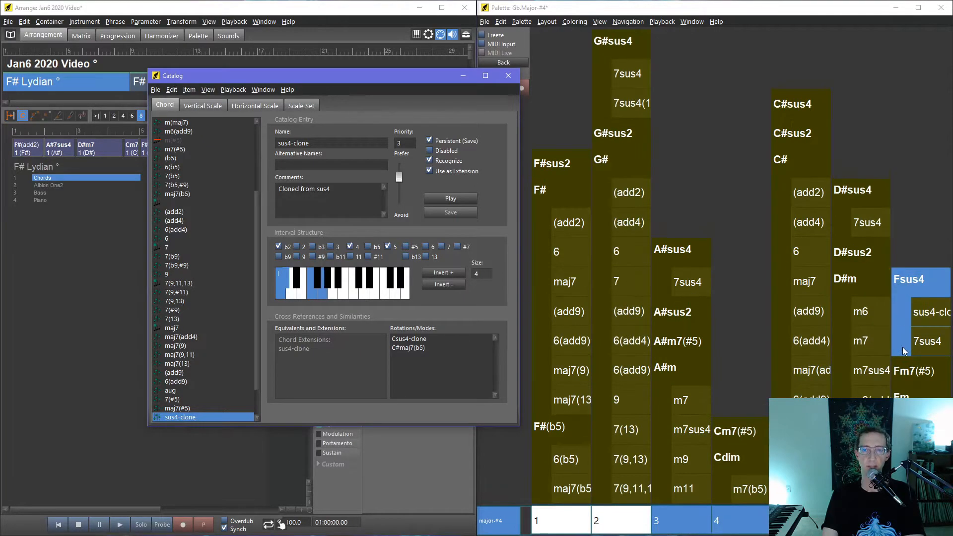
# Step: Close the catalog and remove all chords of type sus4-clone from the palette
pyautogui.click(508, 75)
pyautogui.click(925, 318)
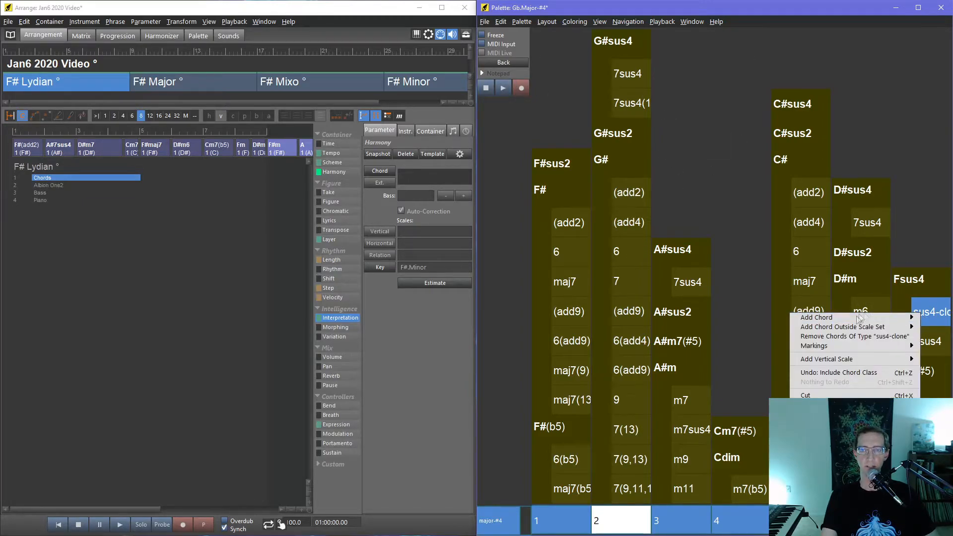
pyautogui.click(843, 338)
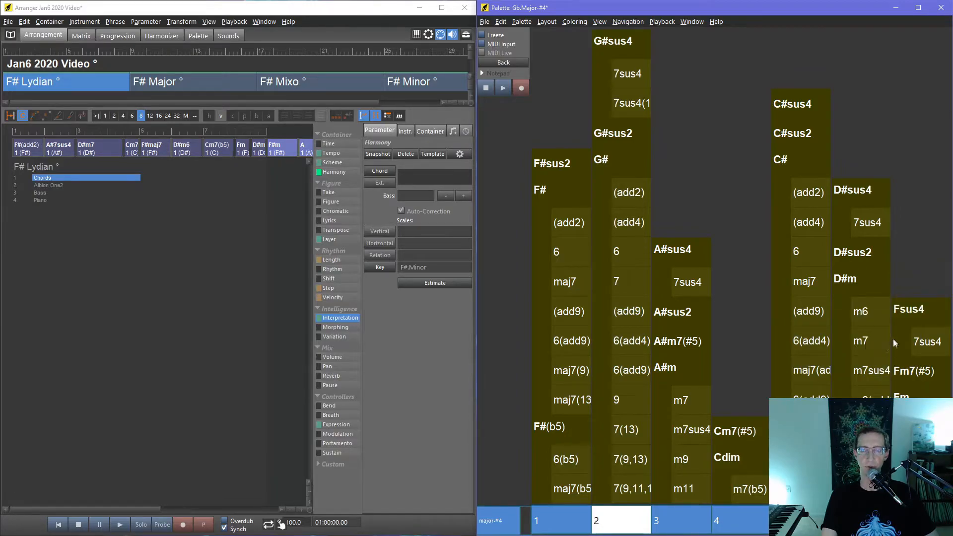
# Step: Reopen the chord catalog from the palette's Fsus4 chord and clear the b2 interval of sus4-clone
pyautogui.rightClick(904, 317)
pyautogui.click(745, 338)
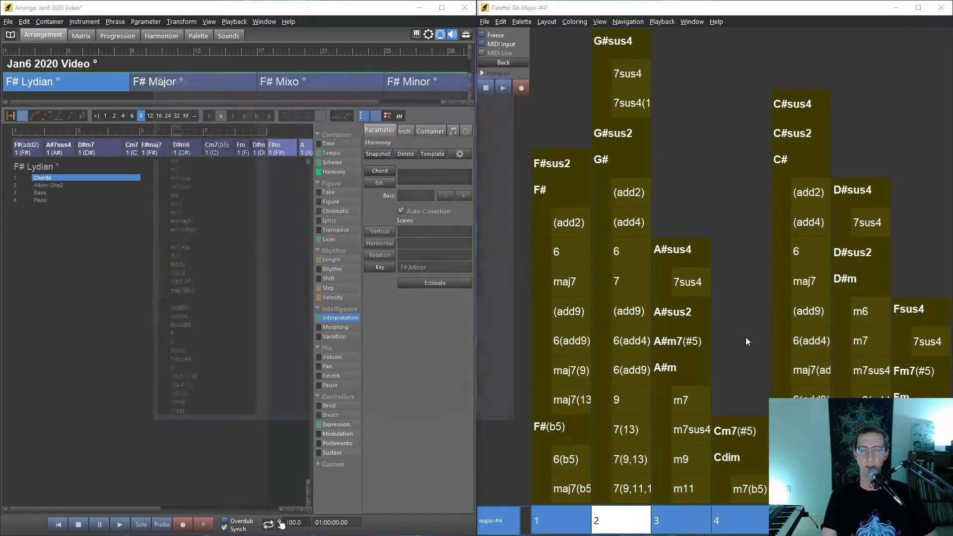
pyautogui.scroll(-5, 189, 323)
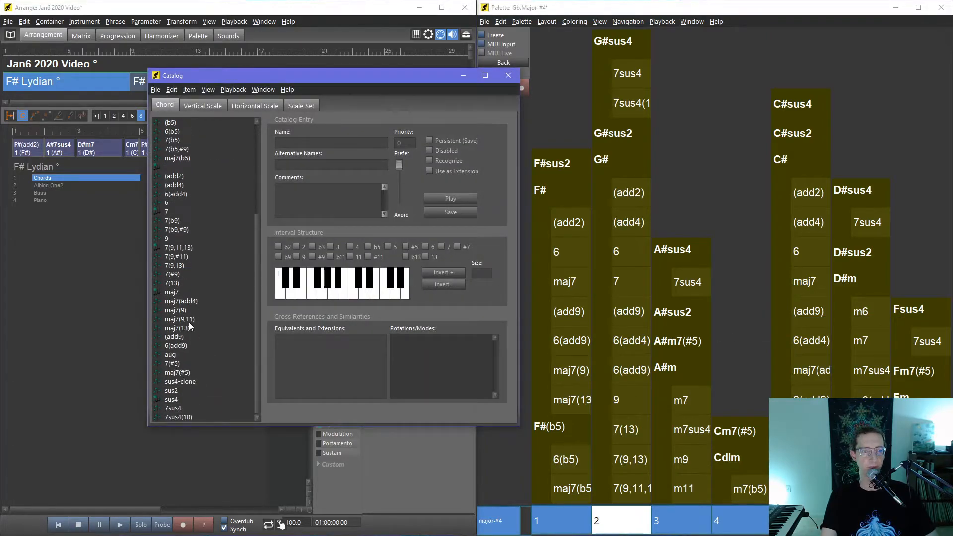
pyautogui.click(180, 381)
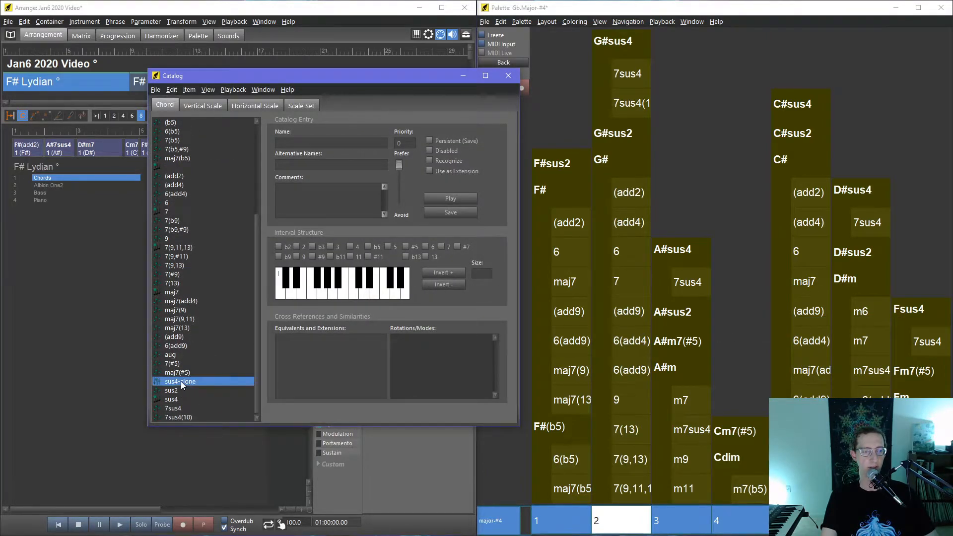
pyautogui.click(279, 246)
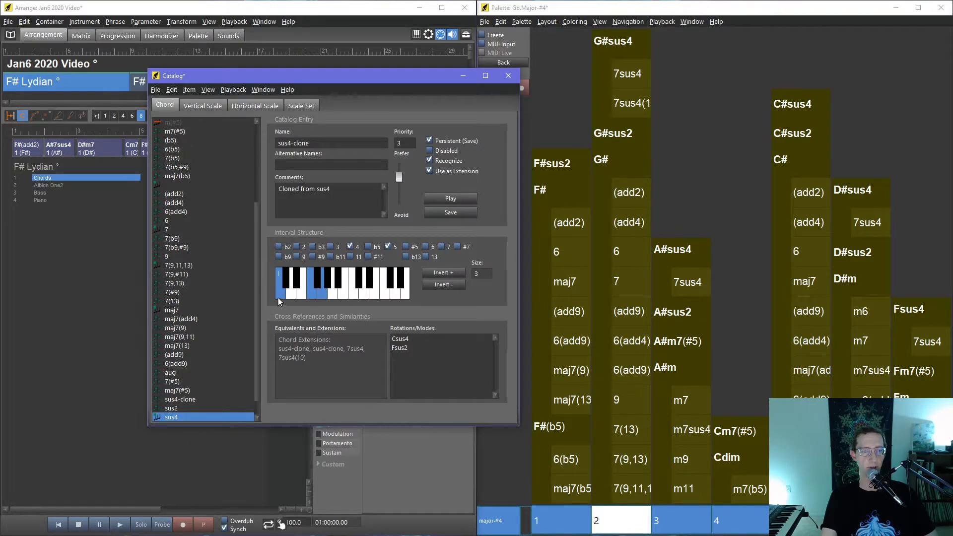
# Step: Try intervals 7 and 6 in turn on the sus4-clone chord and settle on 6
pyautogui.click(441, 247)
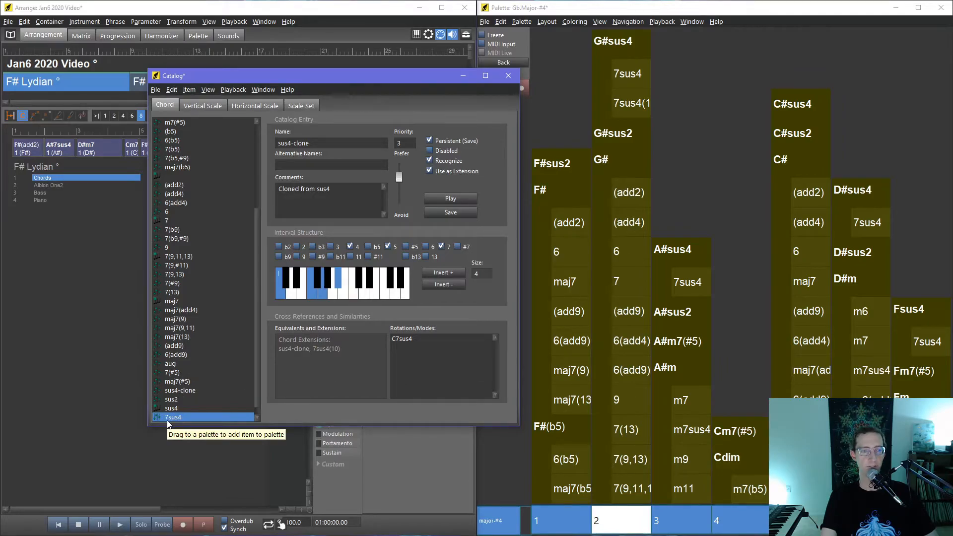
pyautogui.click(441, 246)
pyautogui.click(426, 247)
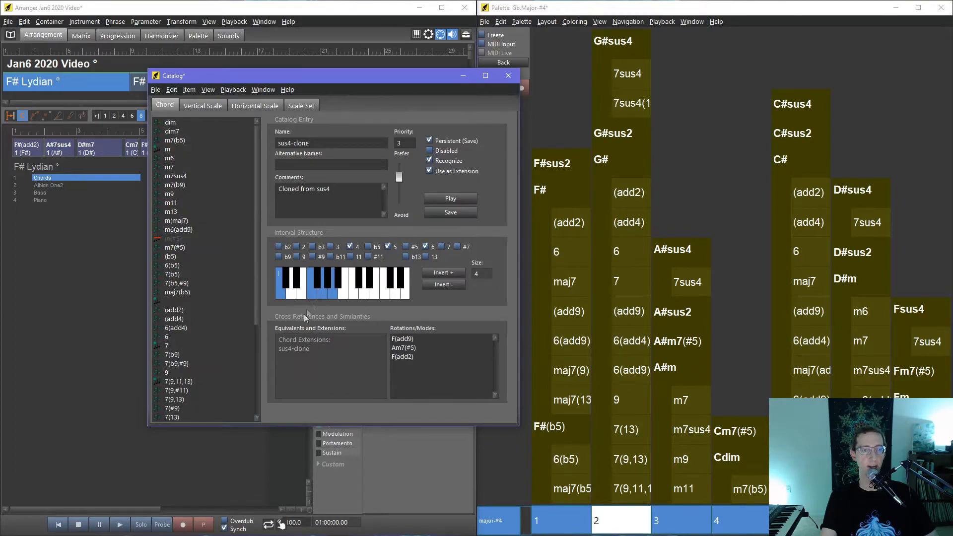
pyautogui.moveTo(256, 207); pyautogui.dragTo(251, 318)
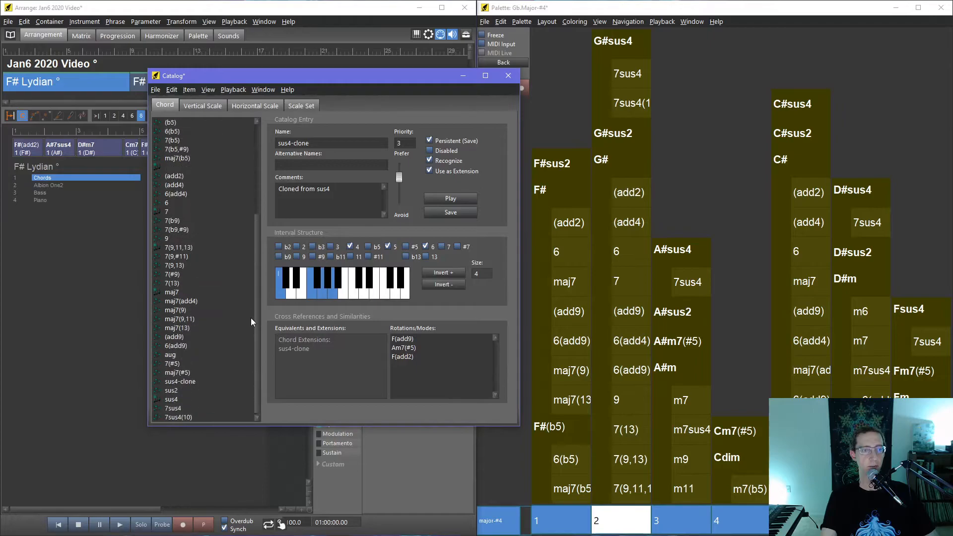
pyautogui.click(425, 246)
pyautogui.click(441, 247)
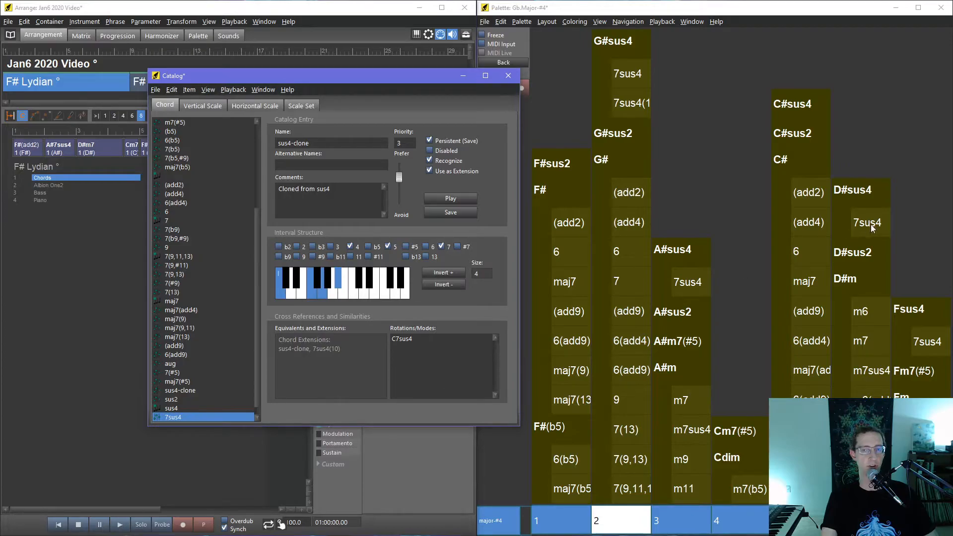
pyautogui.click(442, 246)
pyautogui.click(426, 247)
# Step: Rename the cloned chord entry as Erkenchord, save it, and add it to the palette
pyautogui.click(313, 143)
pyautogui.write('E')
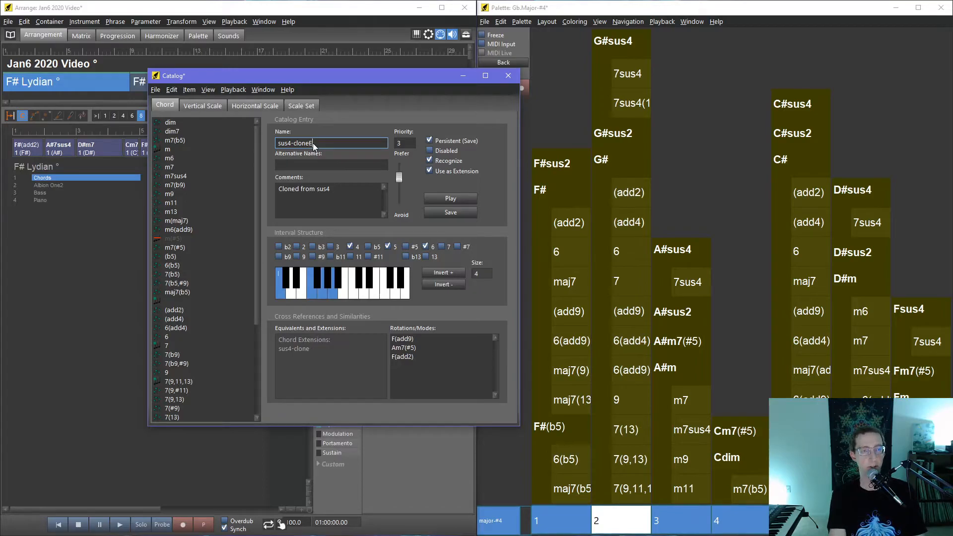
pyautogui.press('BackSpace')
pyautogui.press('BackSpace')
pyautogui.press('BackSpace')
pyautogui.press('BackSpace')
pyautogui.press('BackSpace')
pyautogui.press('BackSpace')
pyautogui.press('BackSpace')
pyautogui.press('BackSpace')
pyautogui.press('BackSpace')
pyautogui.press('BackSpace')
pyautogui.press('BackSpace')
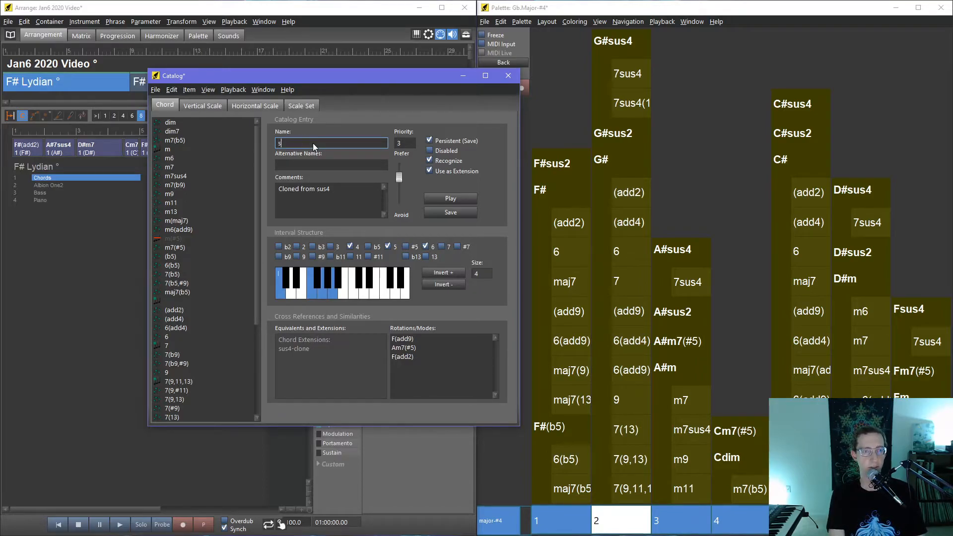
pyautogui.write('Erkenchord')
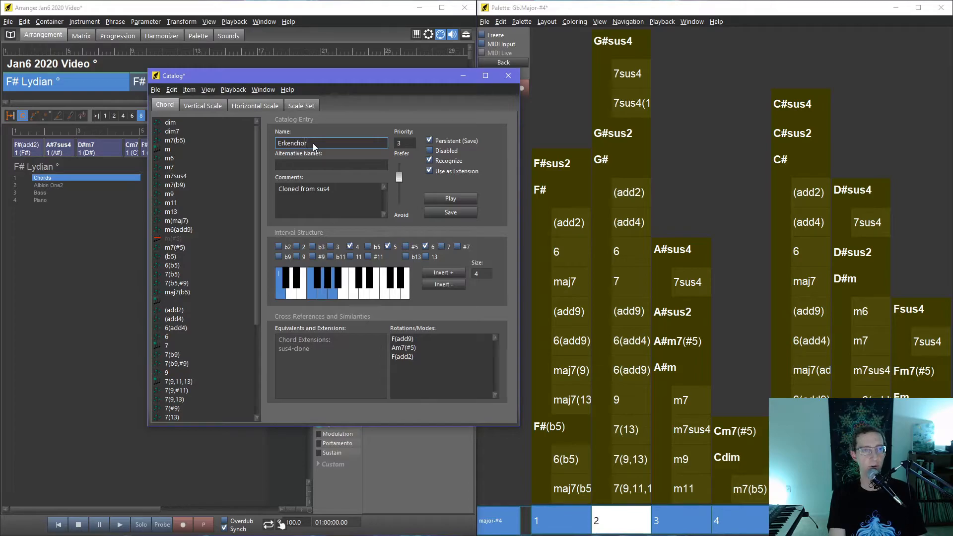
pyautogui.click(438, 215)
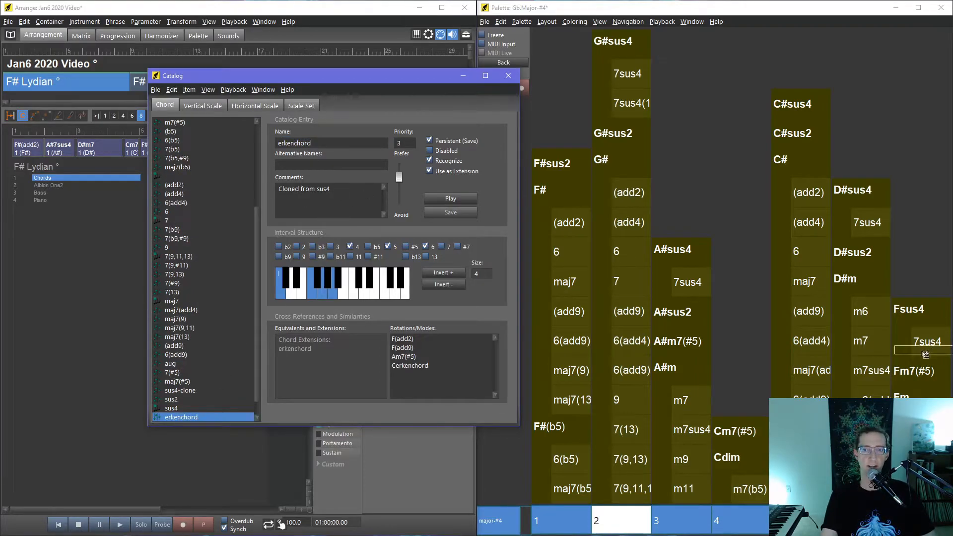
pyautogui.click(909, 325)
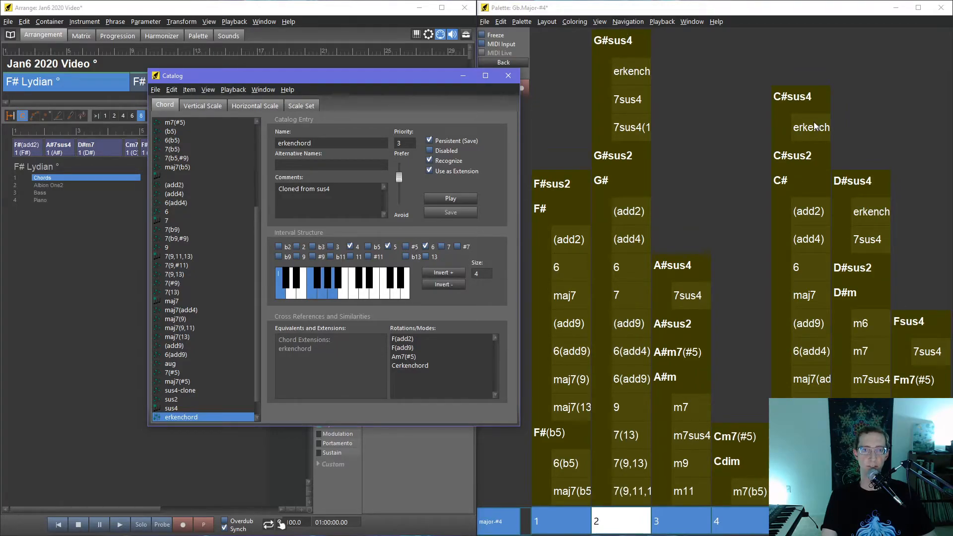
# Step: Replace interval 6 with #5 in the erkenchord entry, save it, add it to the palette, and close the catalog
pyautogui.click(431, 248)
pyautogui.click(406, 247)
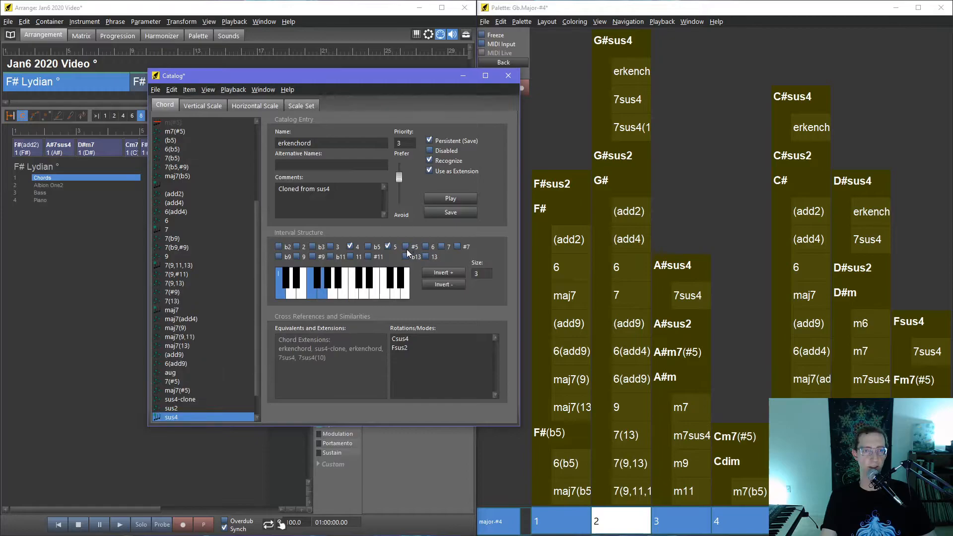
pyautogui.click(444, 214)
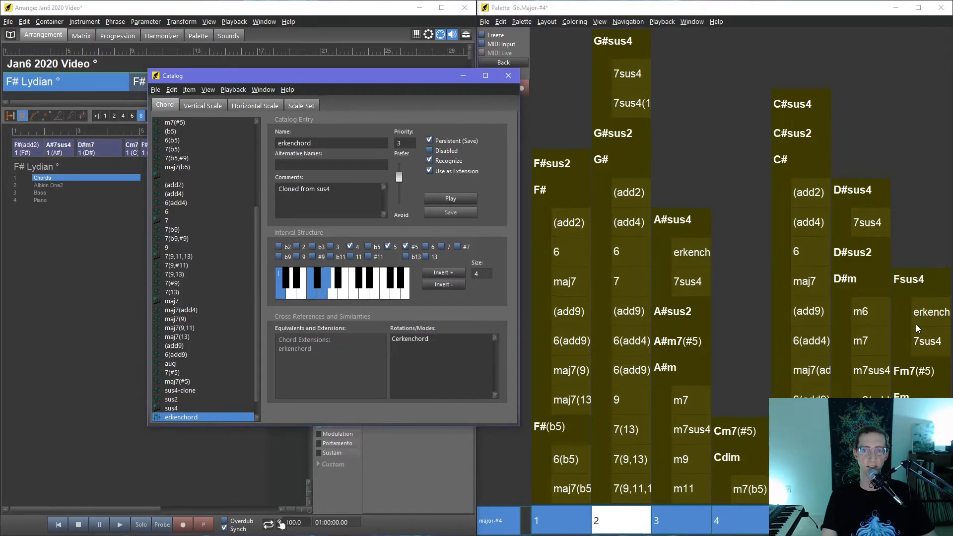
pyautogui.click(507, 76)
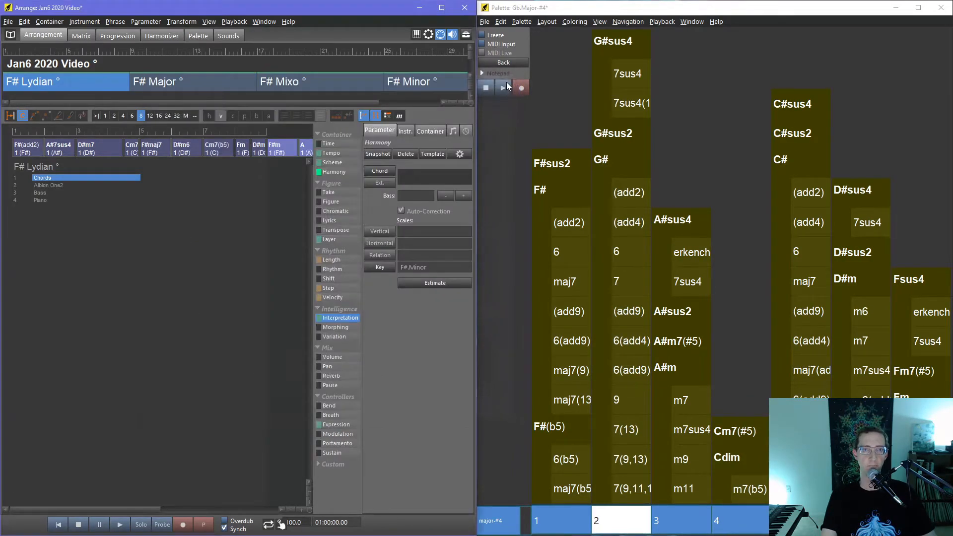
# Step: Audition the palette's F erkenchord and use it to replace the Fm chord in the F# Lydian progression
pyautogui.click(932, 314)
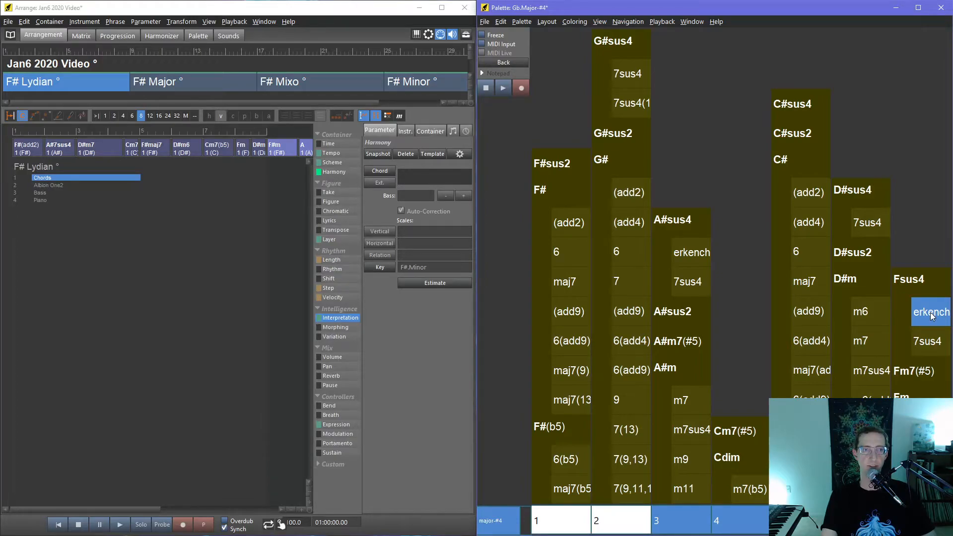
pyautogui.click(931, 316)
pyautogui.moveTo(929, 315); pyautogui.dragTo(251, 146)
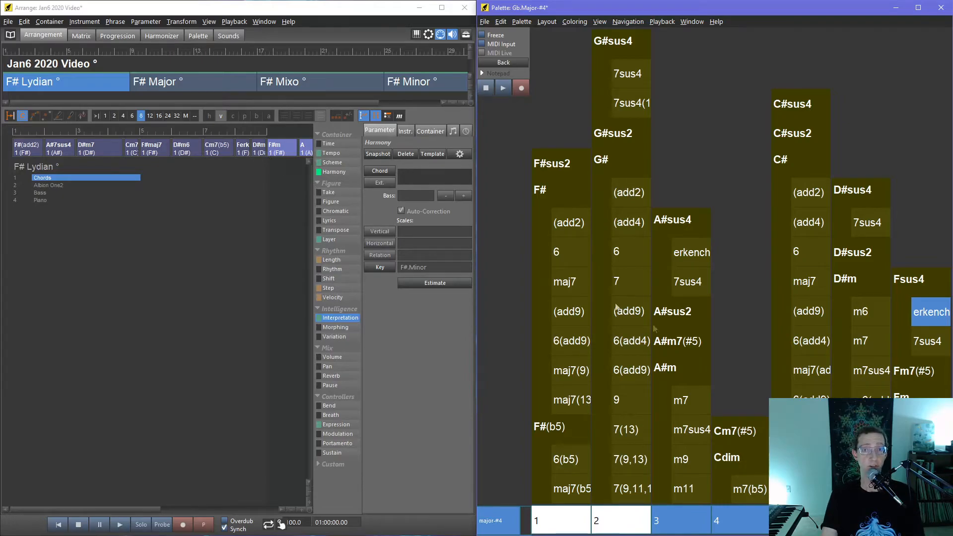
# Step: Audition D#m and D#m7 in the palette, and replace the final D#m of the F# Lydian progression with D#m7
pyautogui.click(856, 279)
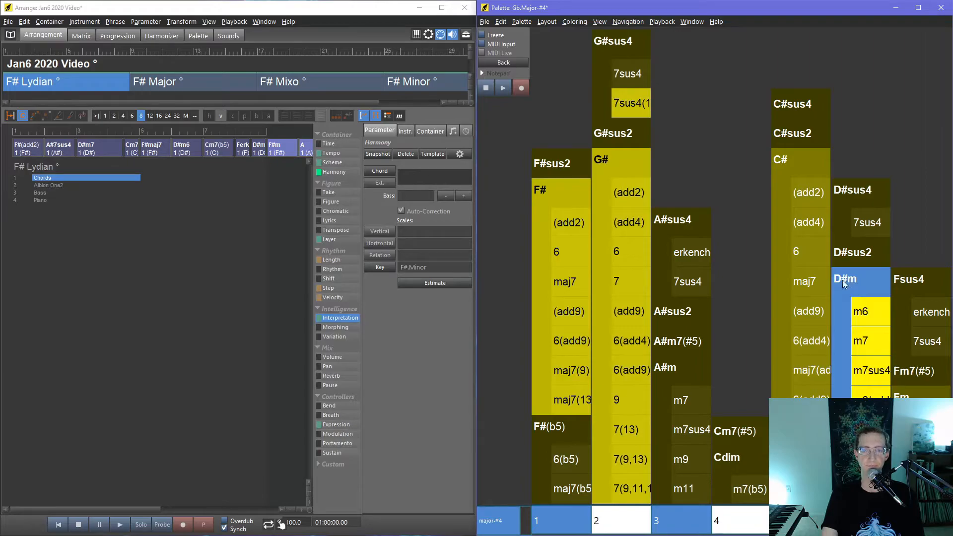
pyautogui.click(868, 341)
pyautogui.moveTo(866, 338); pyautogui.dragTo(260, 155)
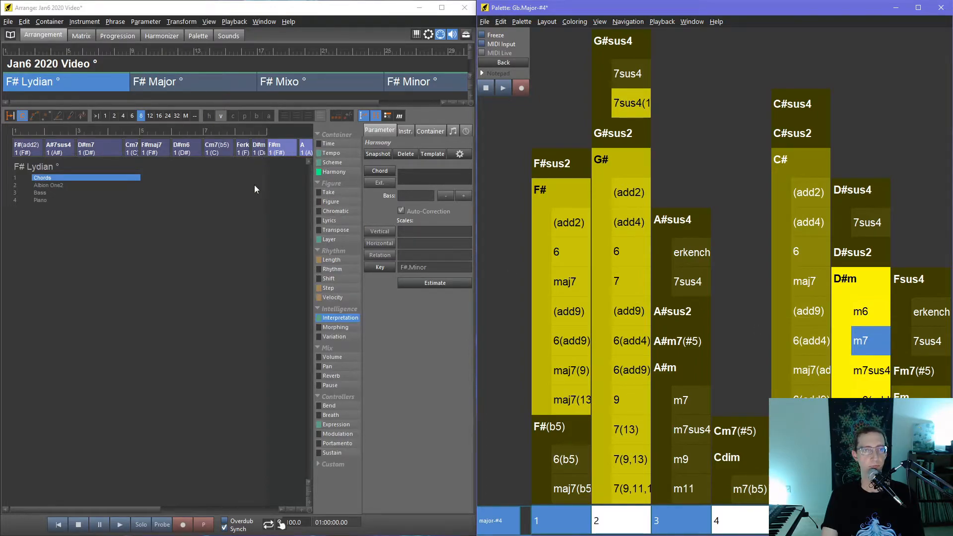
pyautogui.click(301, 511)
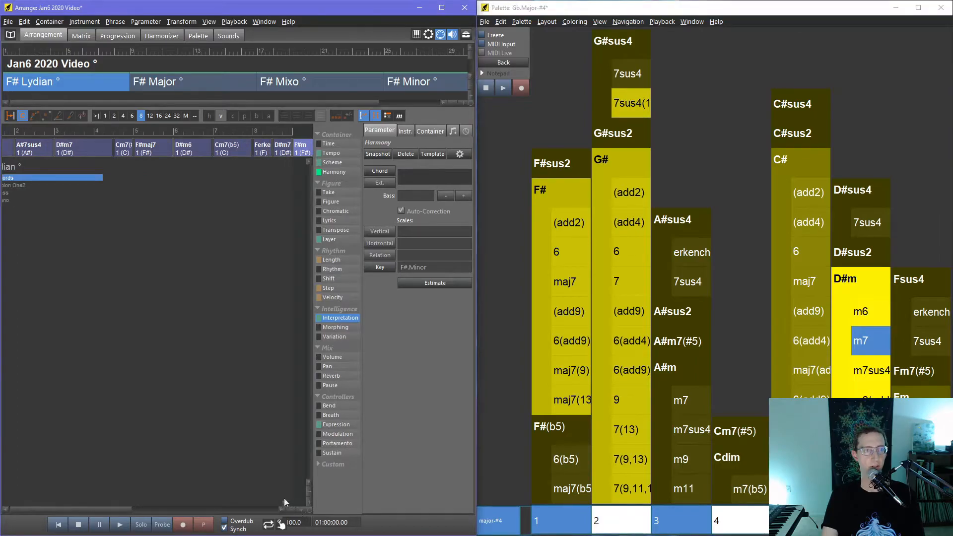
# Step: Maximize the arrangement window, play the revised progression with the whole-song container selected, and stop playback
pyautogui.click(440, 8)
pyautogui.click(78, 527)
pyautogui.click(119, 528)
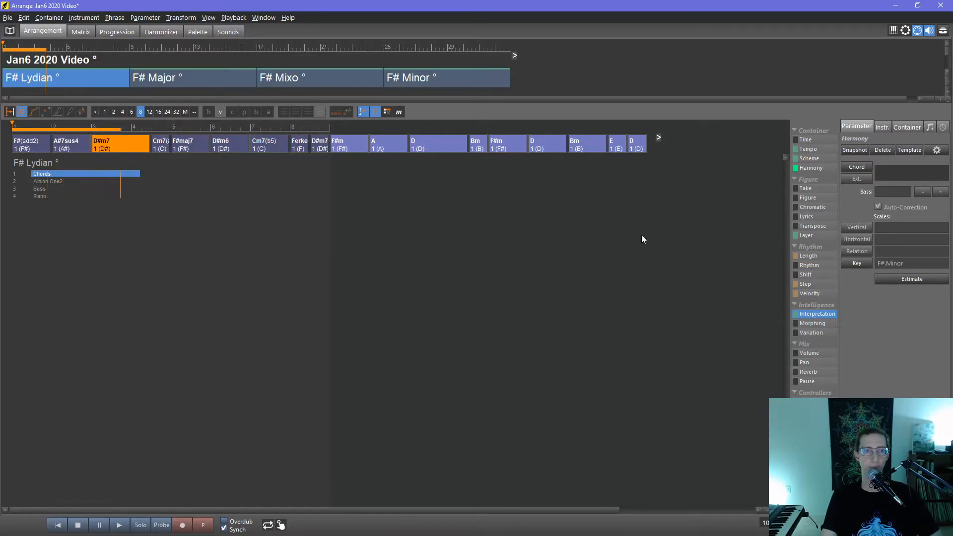
pyautogui.click(93, 60)
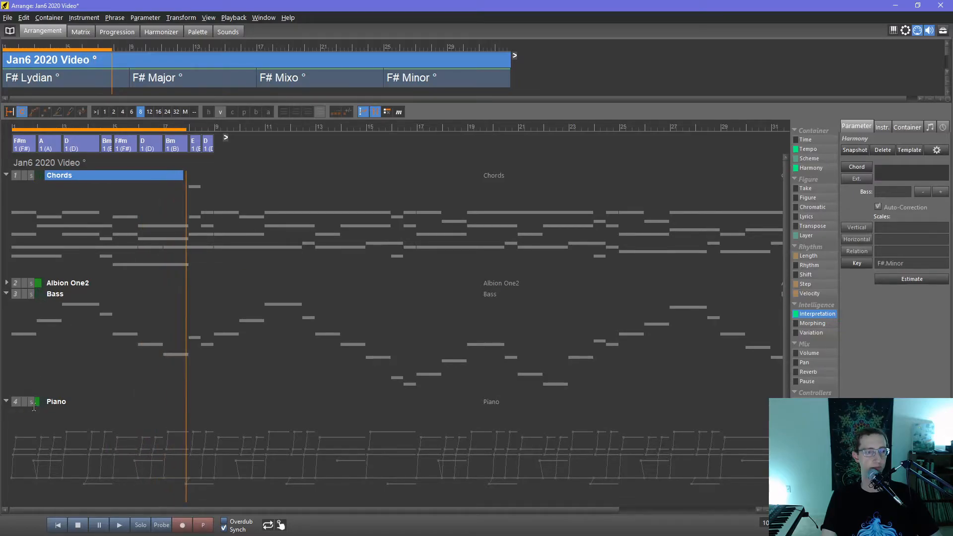
pyautogui.click(78, 525)
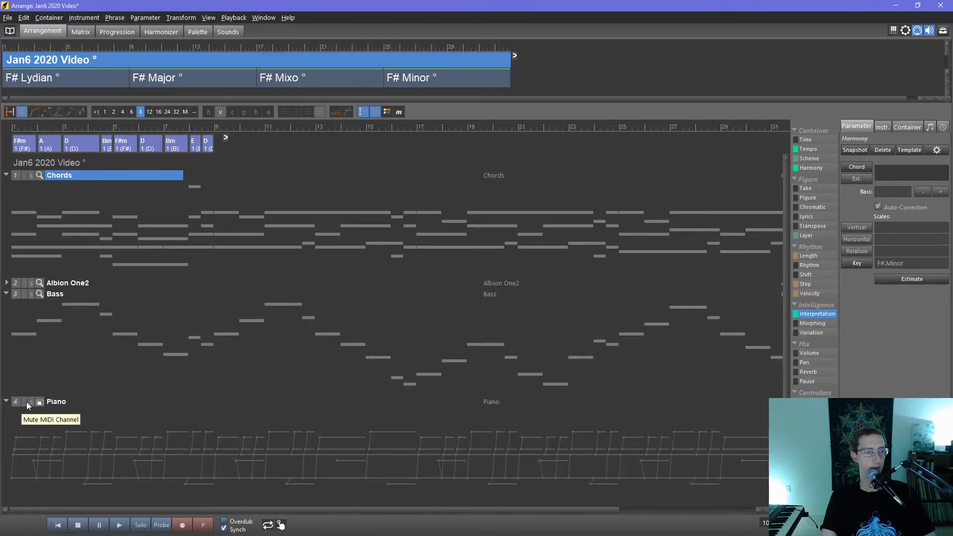
# Step: Mute the Piano track and play the arrangement from the start, following the F# Lydian section until stopping
pyautogui.click(27, 405)
pyautogui.click(54, 528)
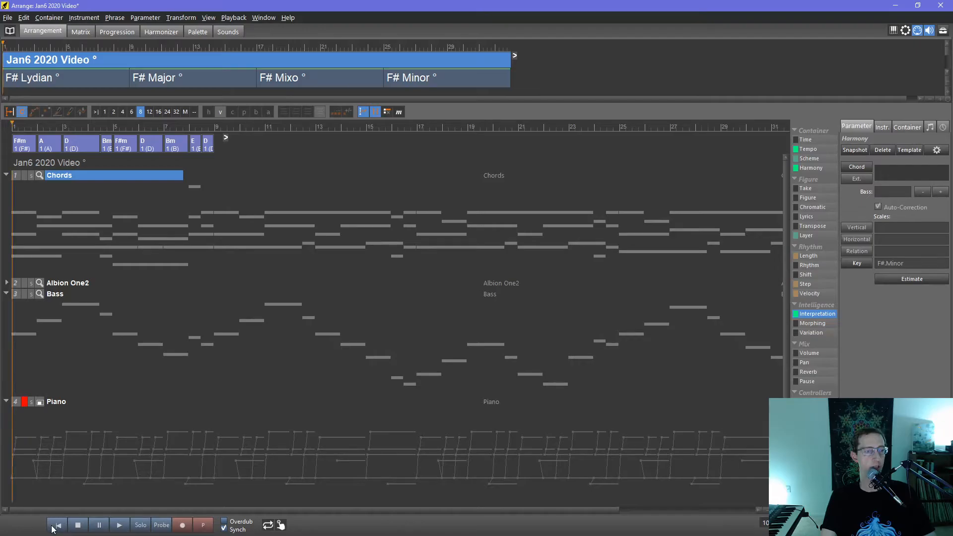
pyautogui.click(120, 525)
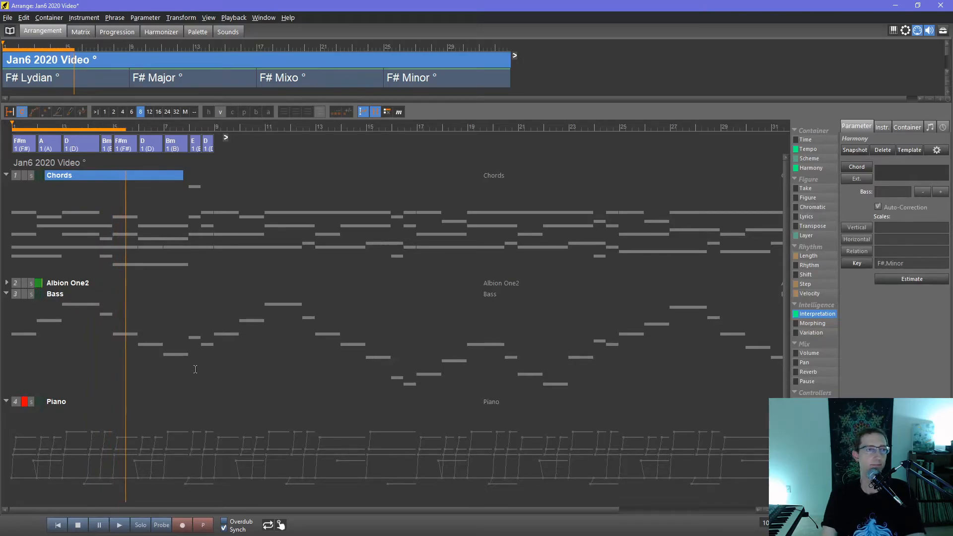
pyautogui.click(96, 82)
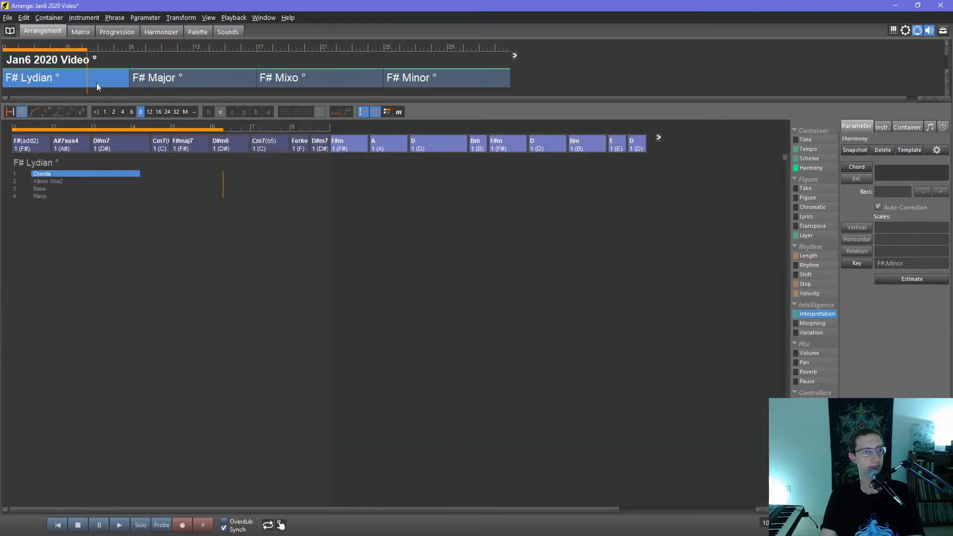
pyautogui.click(78, 525)
# Step: Select the F erkenchord in the F# Lydian progression and inspect its harmony settings and scales
pyautogui.click(299, 149)
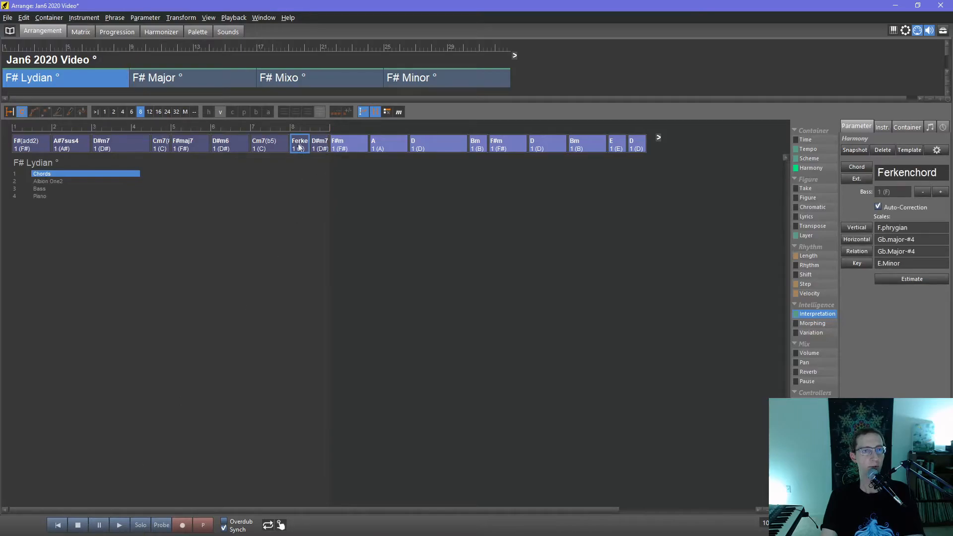
pyautogui.click(301, 149)
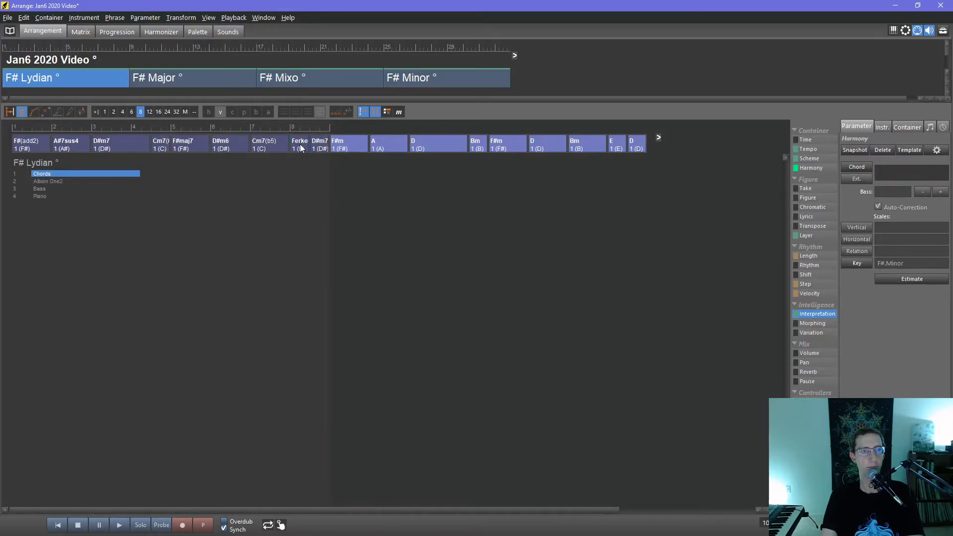
pyautogui.click(300, 148)
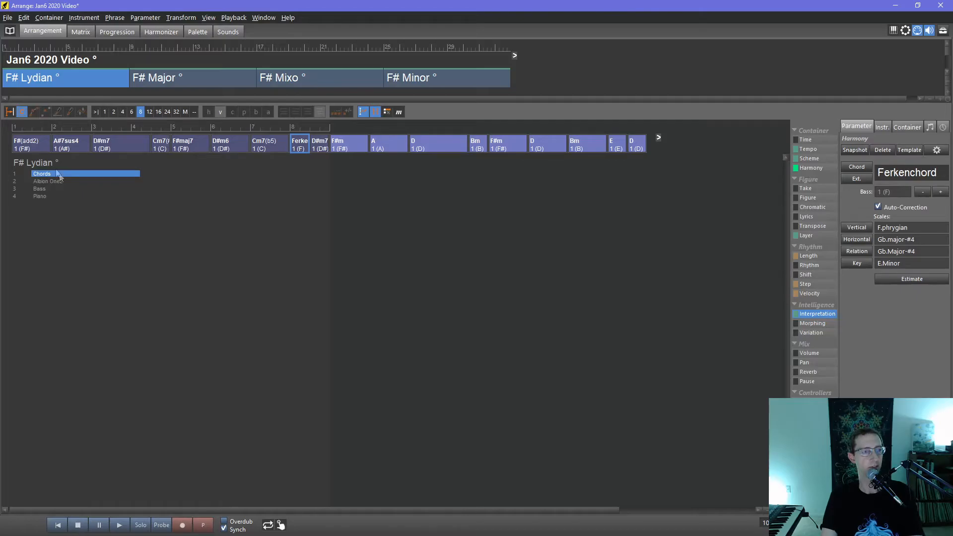
# Step: Set the Piano track's Interpretation priority to Pitch and play the whole song from the start
pyautogui.click(57, 60)
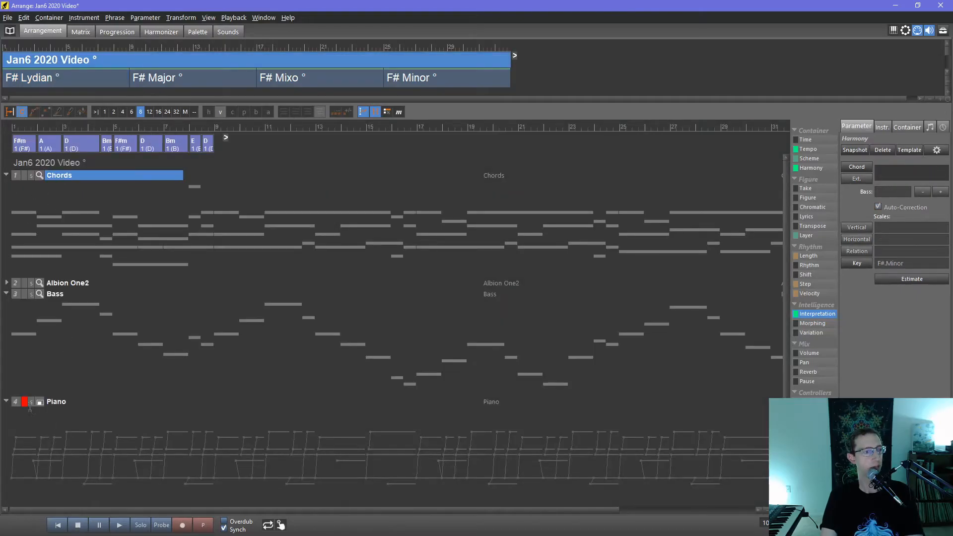
pyautogui.click(60, 401)
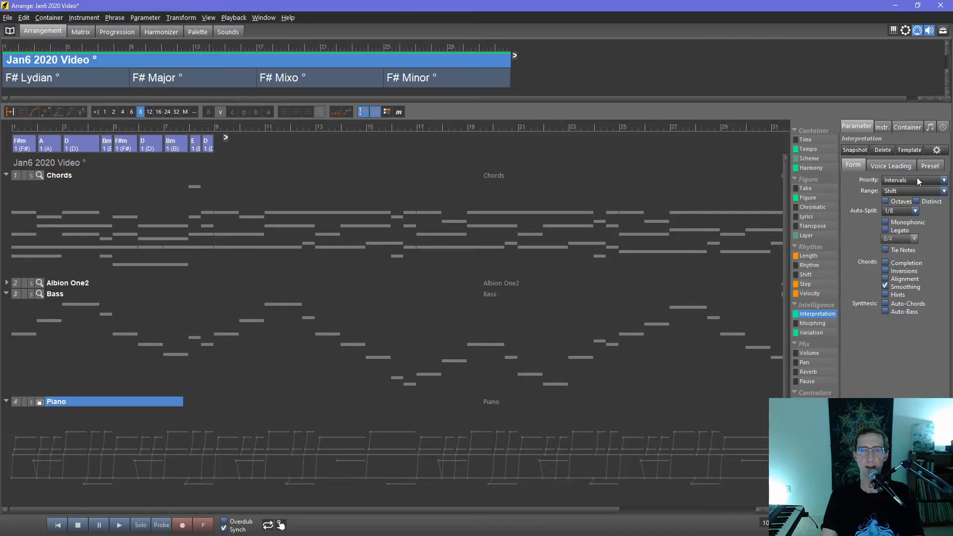
pyautogui.click(944, 181)
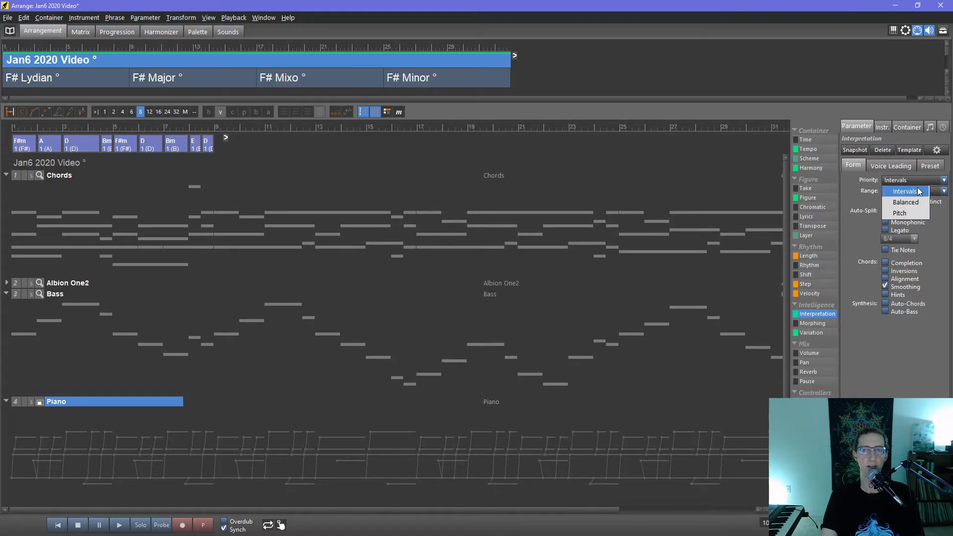
pyautogui.click(901, 213)
pyautogui.click(60, 529)
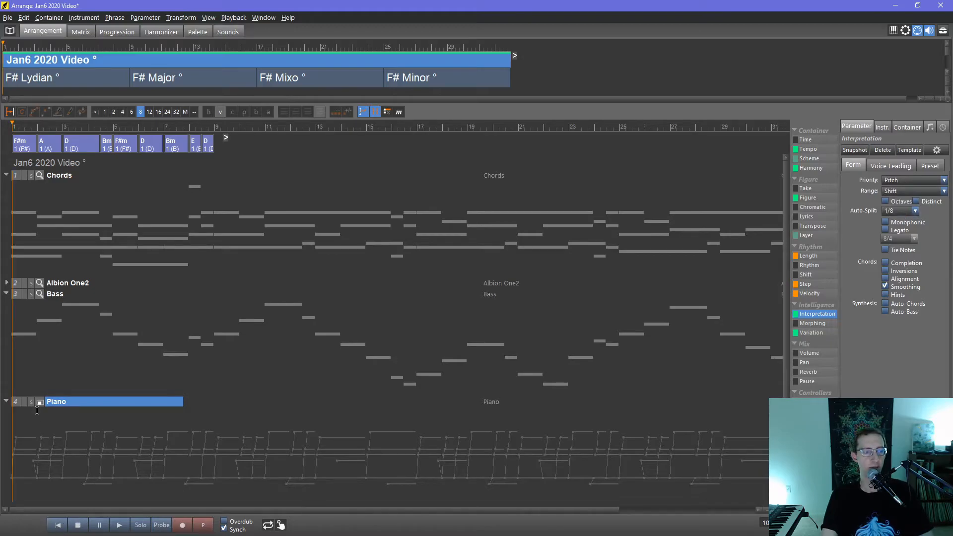
pyautogui.click(121, 526)
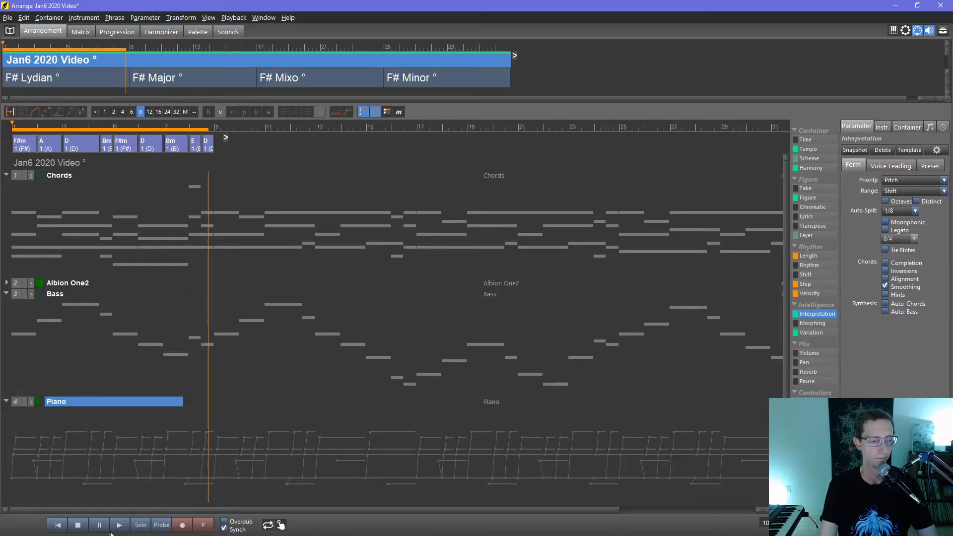
pyautogui.click(82, 529)
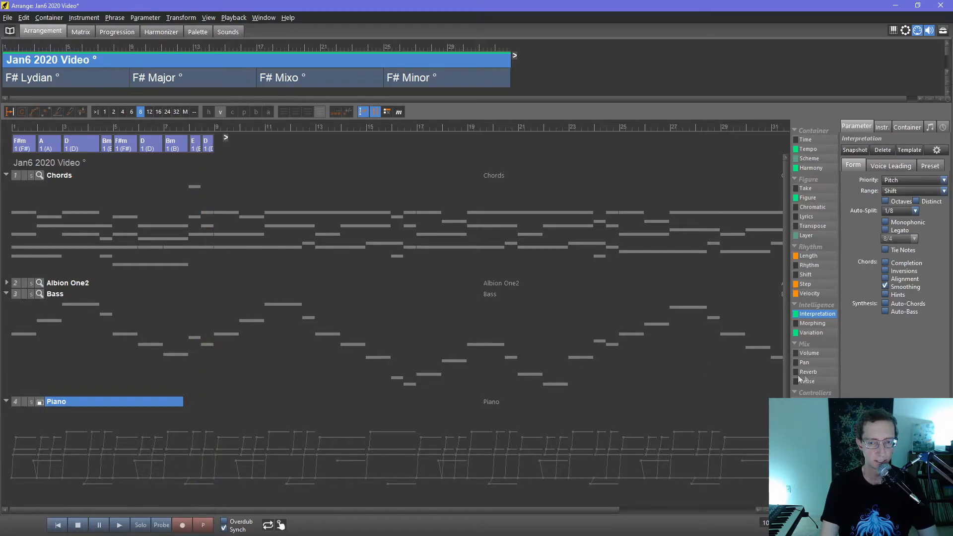
# Step: Delete the Variation parameter from the Piano track in the whole-song container
pyautogui.click(812, 333)
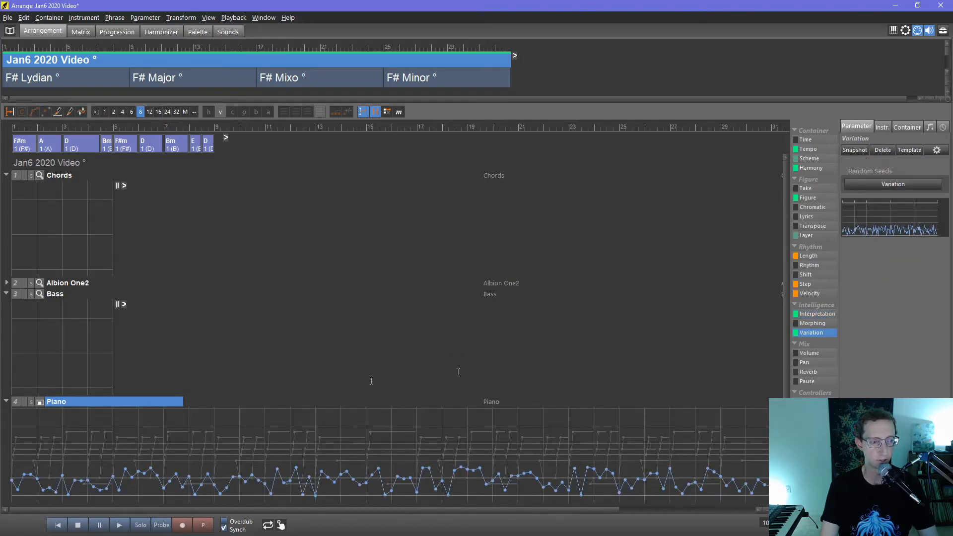
pyautogui.rightClick(805, 338)
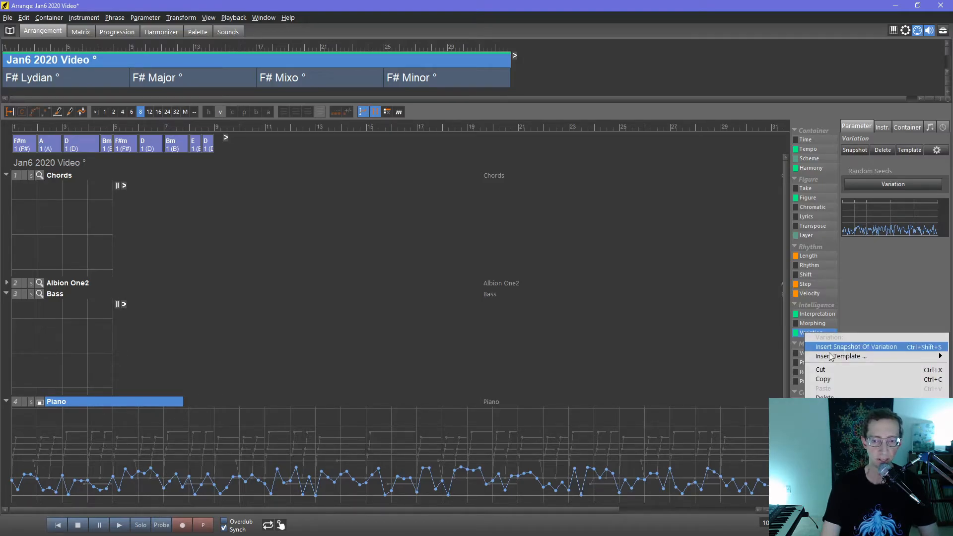
pyautogui.rightClick(753, 453)
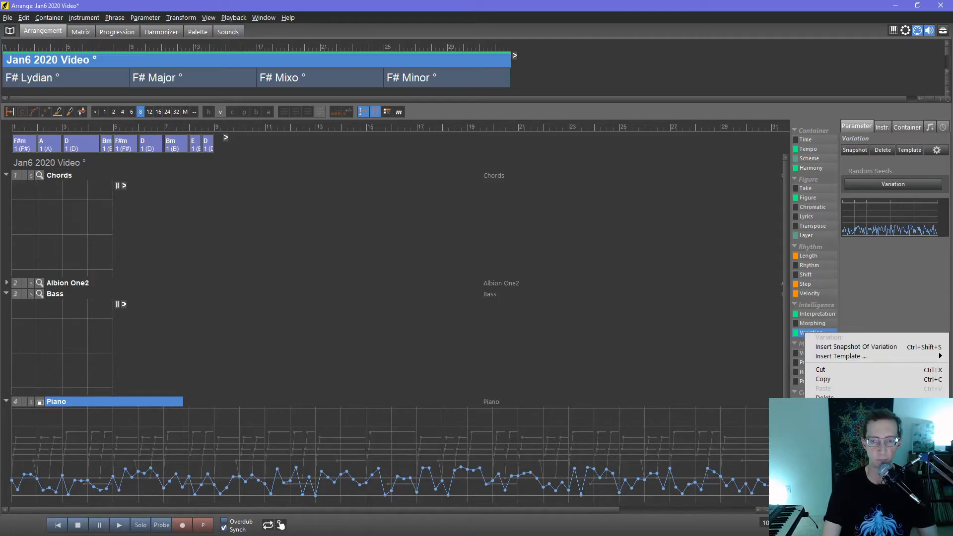
pyautogui.click(825, 399)
# Step: Play the song from the start without the piano variation, examine the Piano track's Figure parameter, and stop playback
pyautogui.click(59, 525)
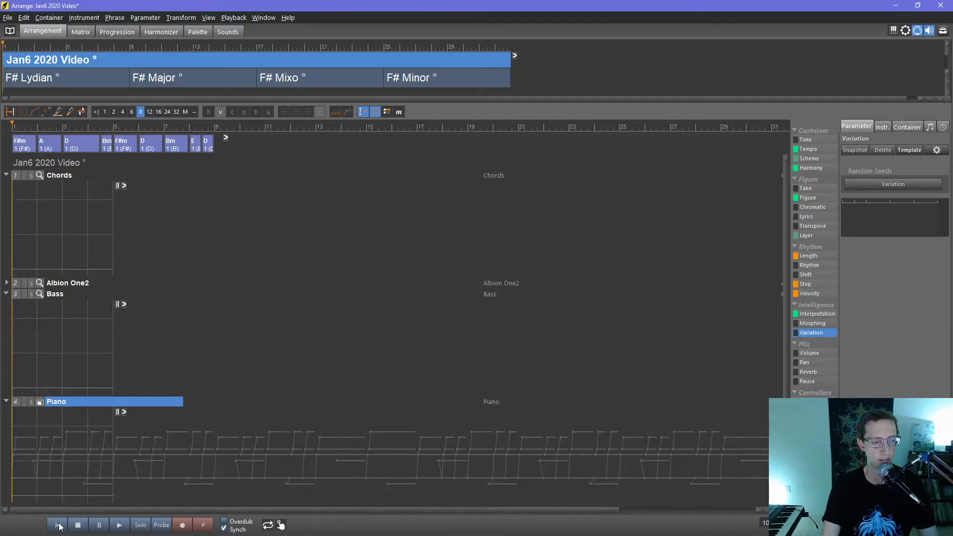
pyautogui.click(119, 526)
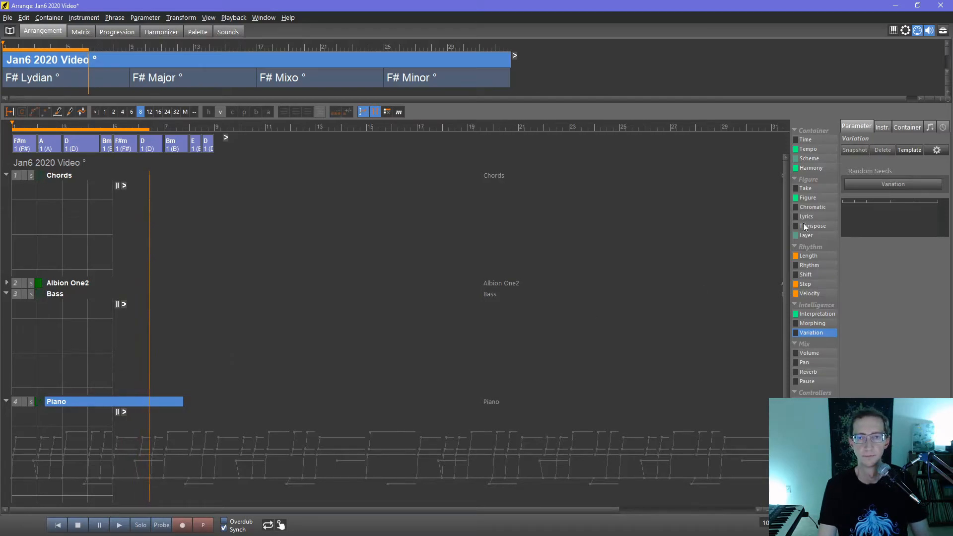
pyautogui.click(812, 198)
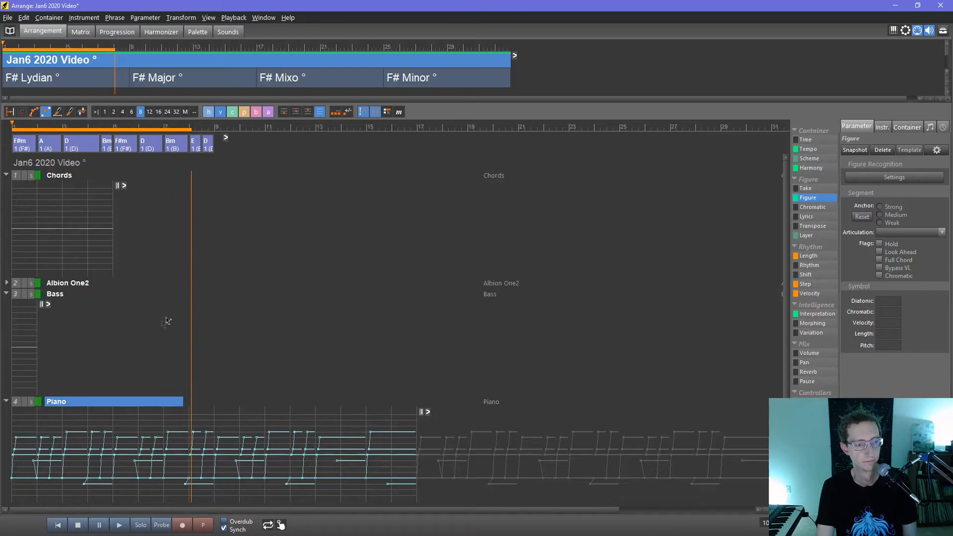
pyautogui.click(76, 527)
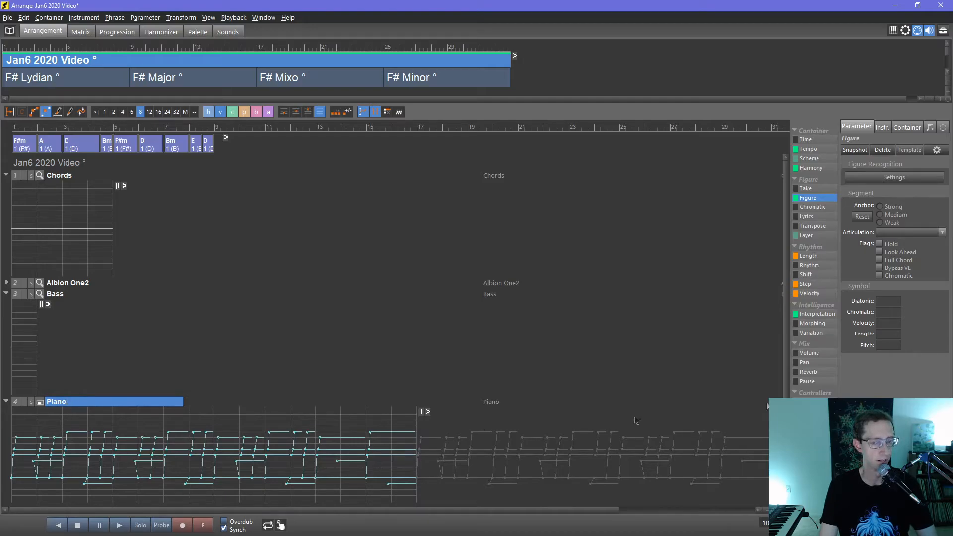
# Step: Set the Piano track's Interpretation priority to Intervals and play the song from the start
pyautogui.click(816, 314)
pyautogui.click(944, 179)
pyautogui.click(898, 190)
pyautogui.click(60, 527)
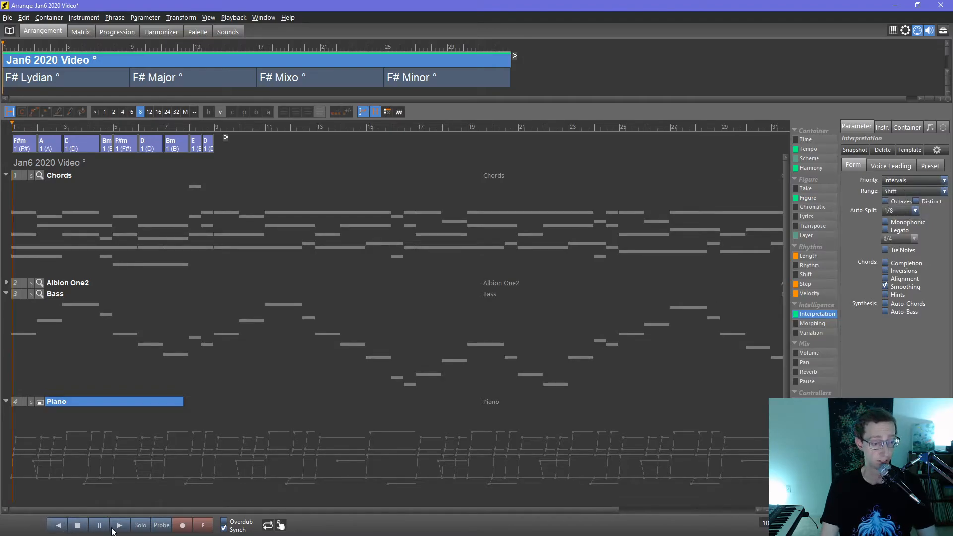
pyautogui.click(119, 529)
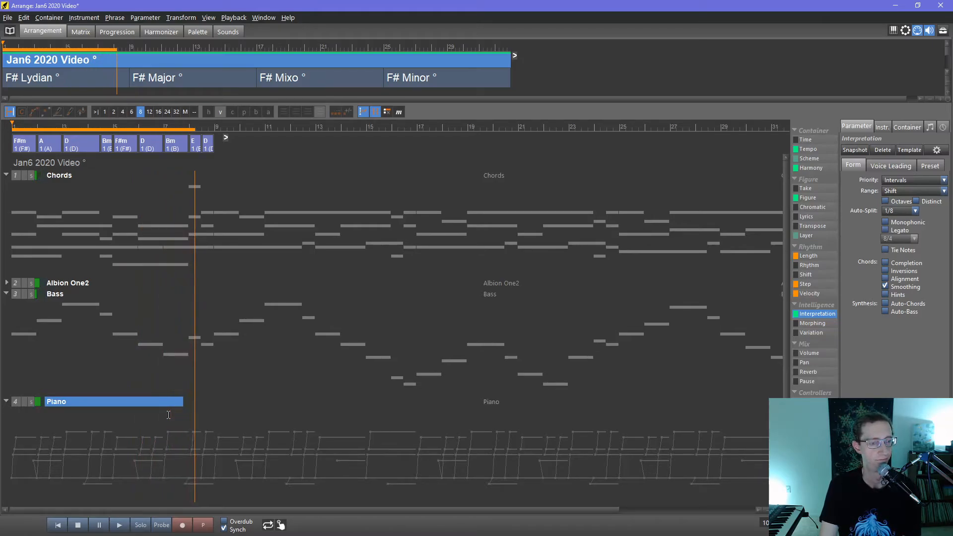
pyautogui.click(78, 525)
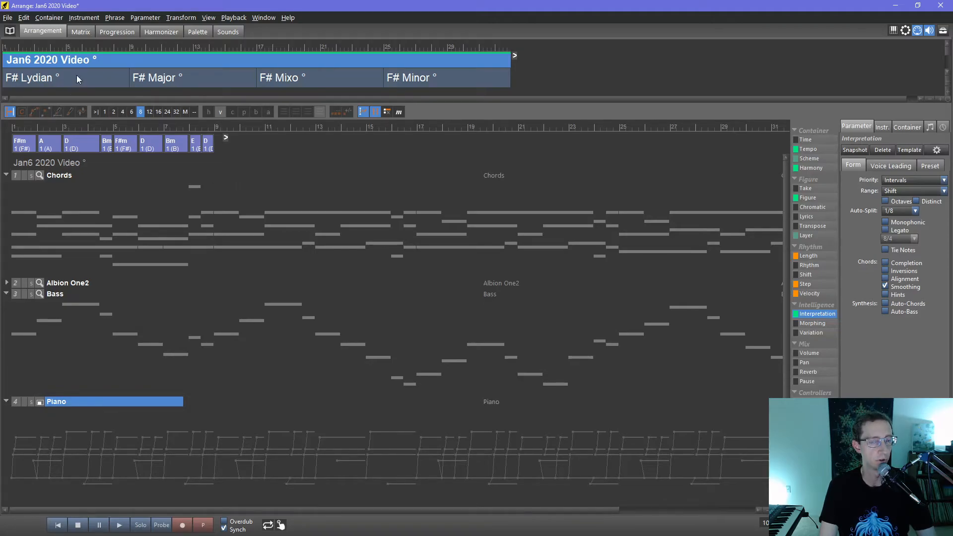
# Step: Toggle Inversions on and off twice in the Chords track's Interpretation settings to compare the chord voicings
pyautogui.click(58, 175)
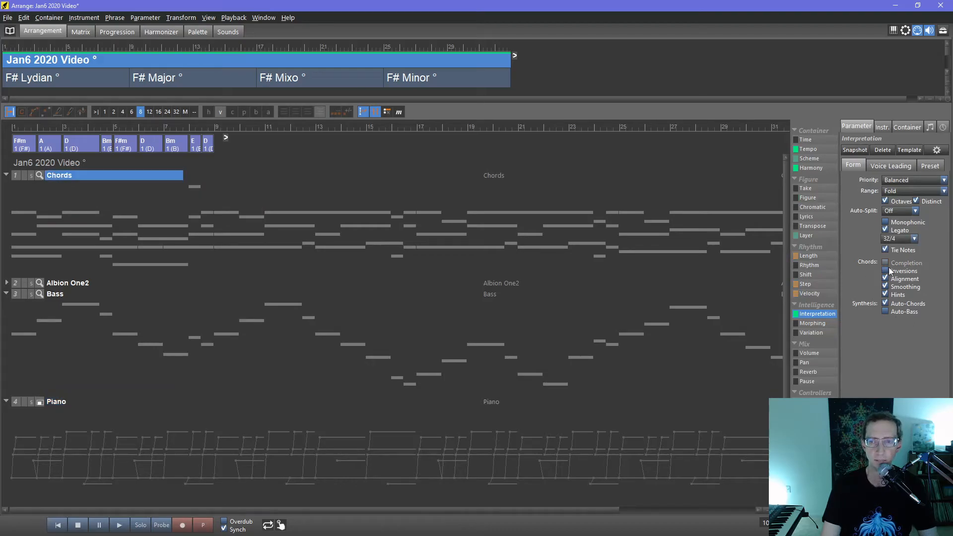
pyautogui.click(885, 271)
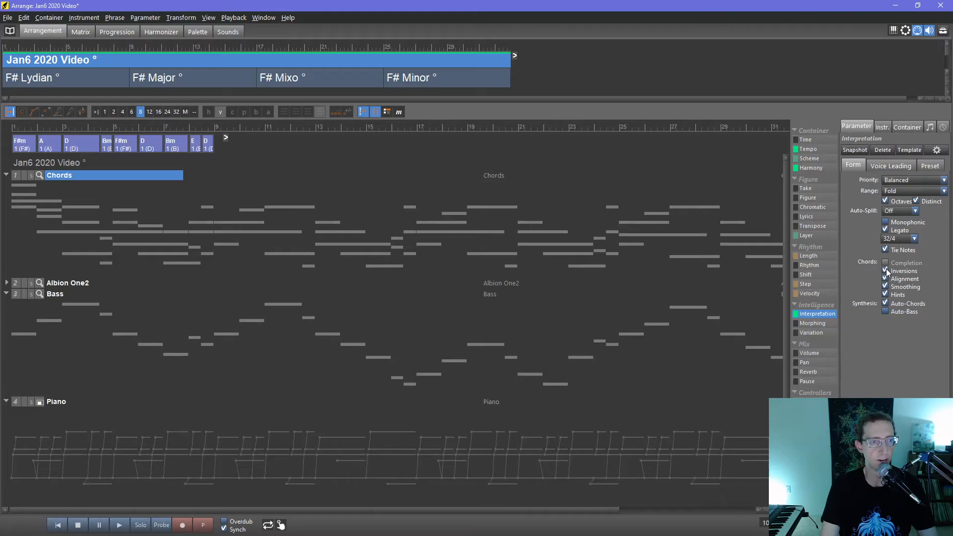
pyautogui.click(886, 270)
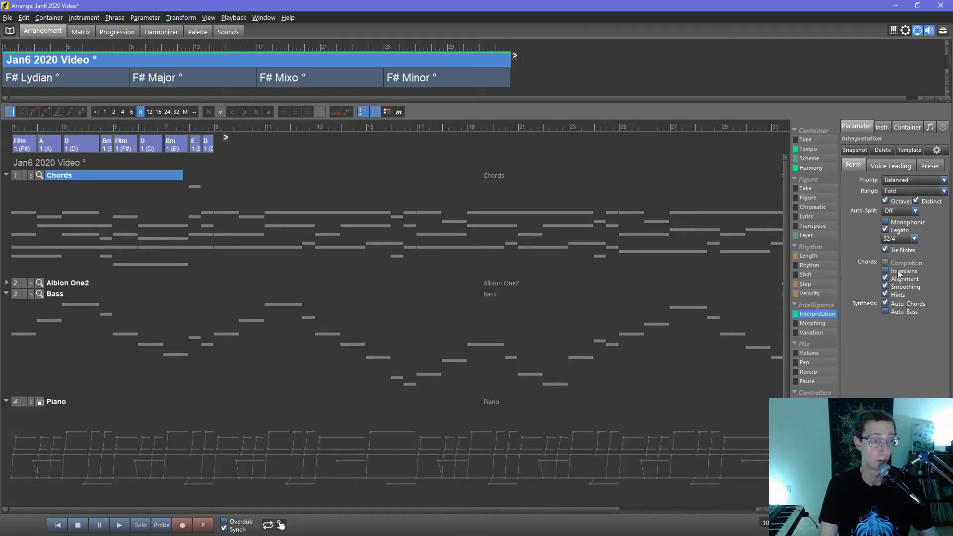
pyautogui.click(898, 271)
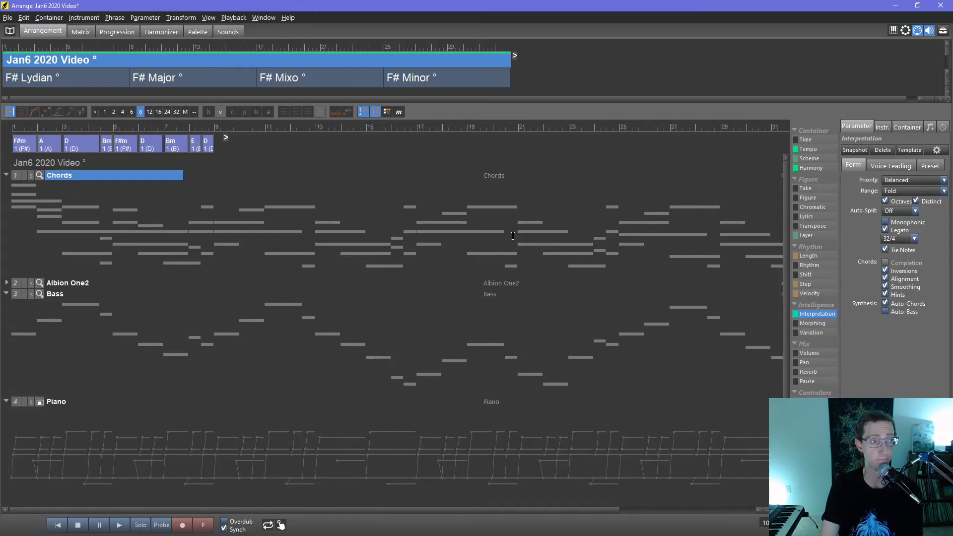
pyautogui.click(886, 271)
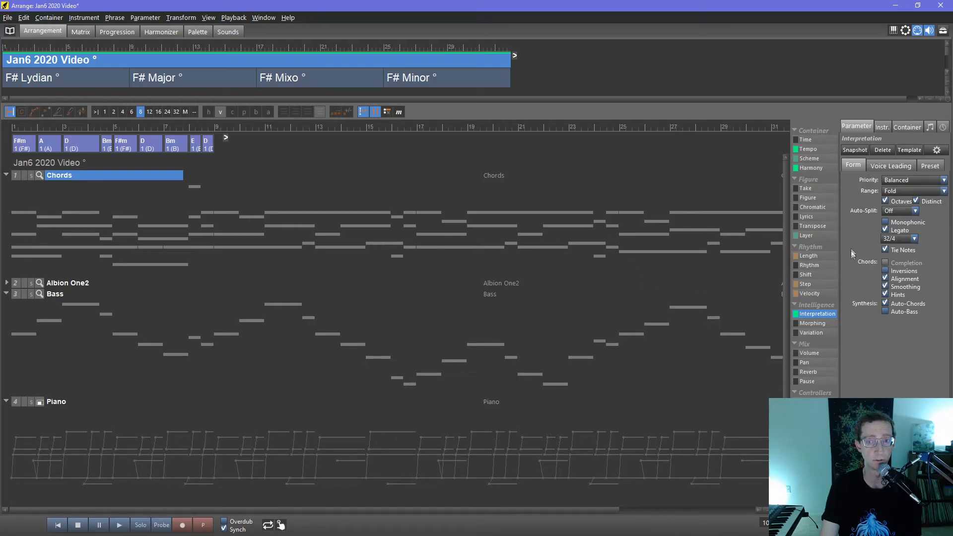
# Step: Enable Inversions in the Chords track's Interpretation settings, play the song from the start to hear the voicings, and stop playback
pyautogui.click(886, 272)
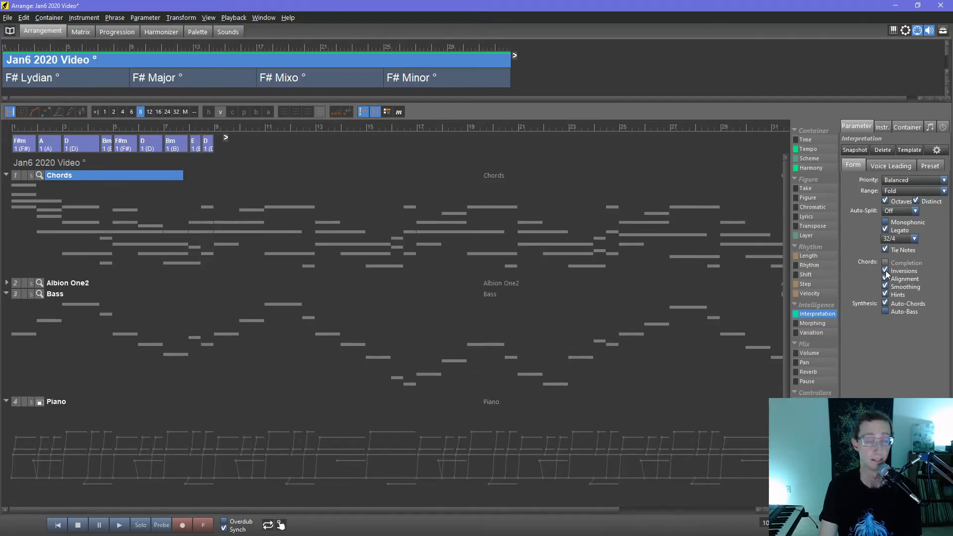
pyautogui.click(57, 529)
pyautogui.click(122, 527)
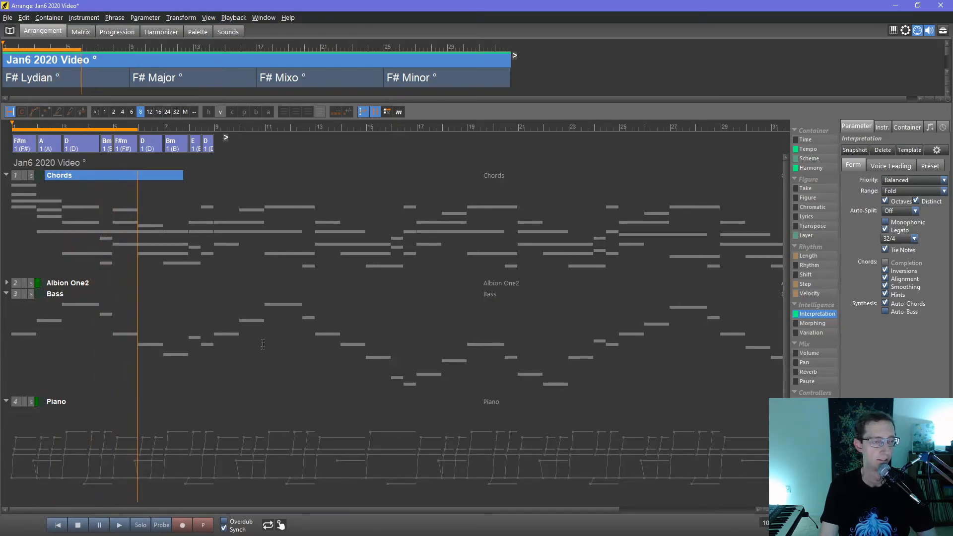
pyautogui.click(79, 526)
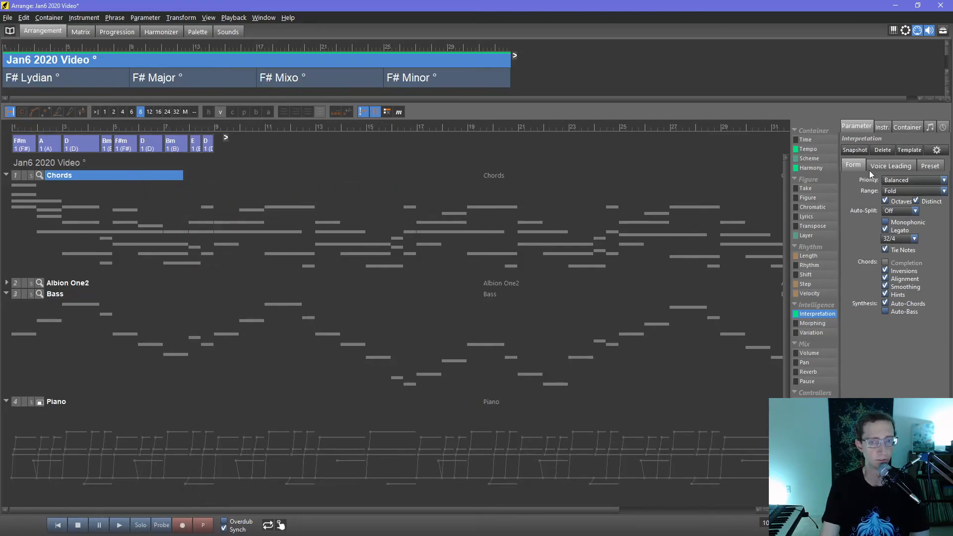
# Step: Narrow the Chords instrument's middle playing range by raising its lower limit to just below the dot-marked key and lowering its upper limit
pyautogui.click(886, 131)
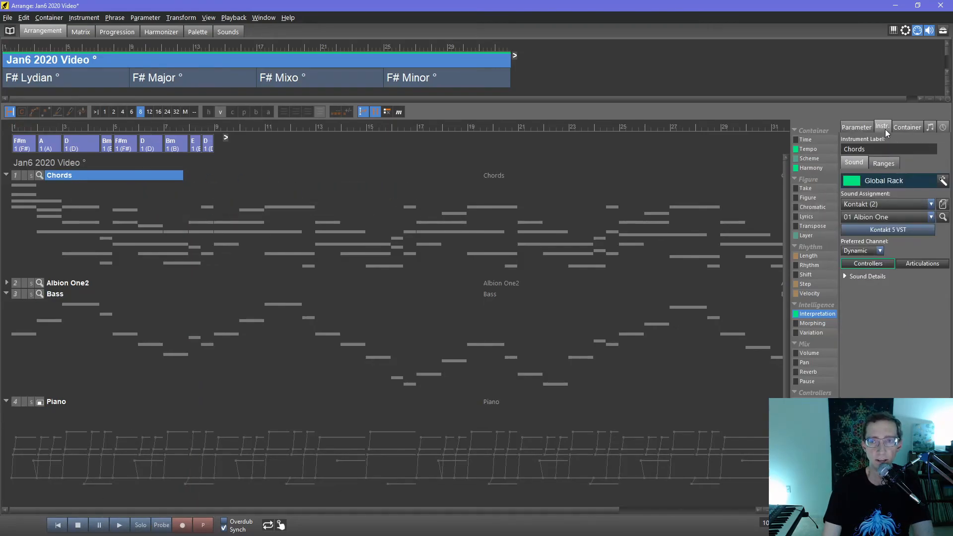
pyautogui.click(882, 165)
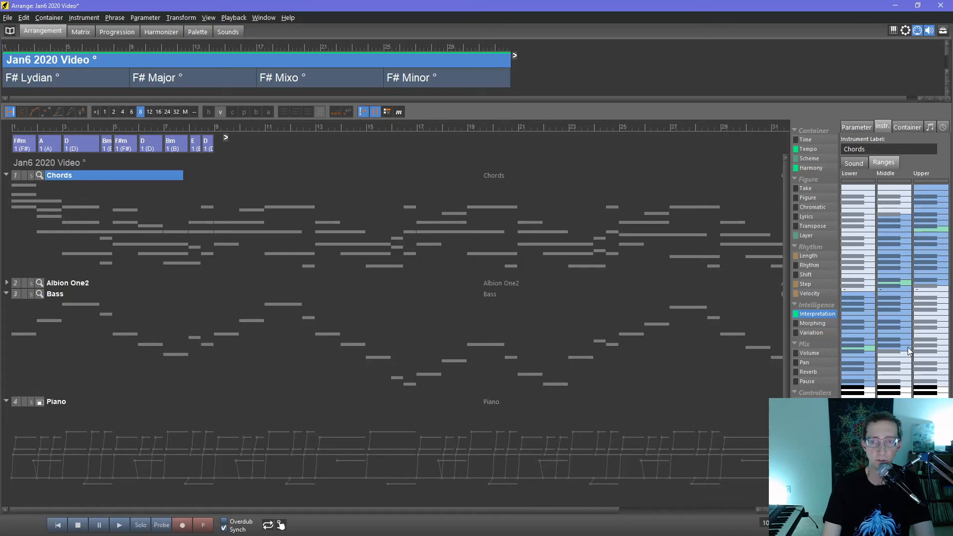
pyautogui.moveTo(906, 347); pyautogui.dragTo(907, 297)
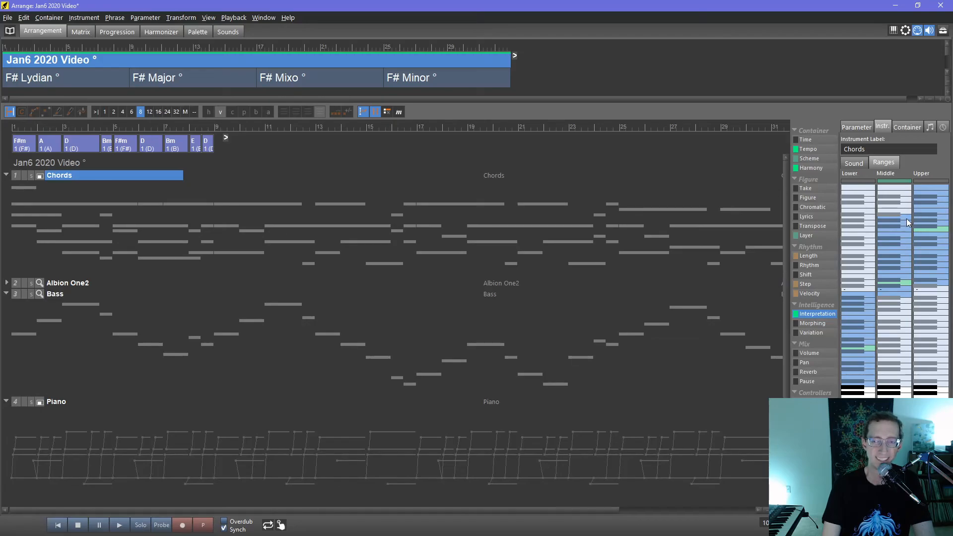
pyautogui.moveTo(907, 218); pyautogui.dragTo(905, 229)
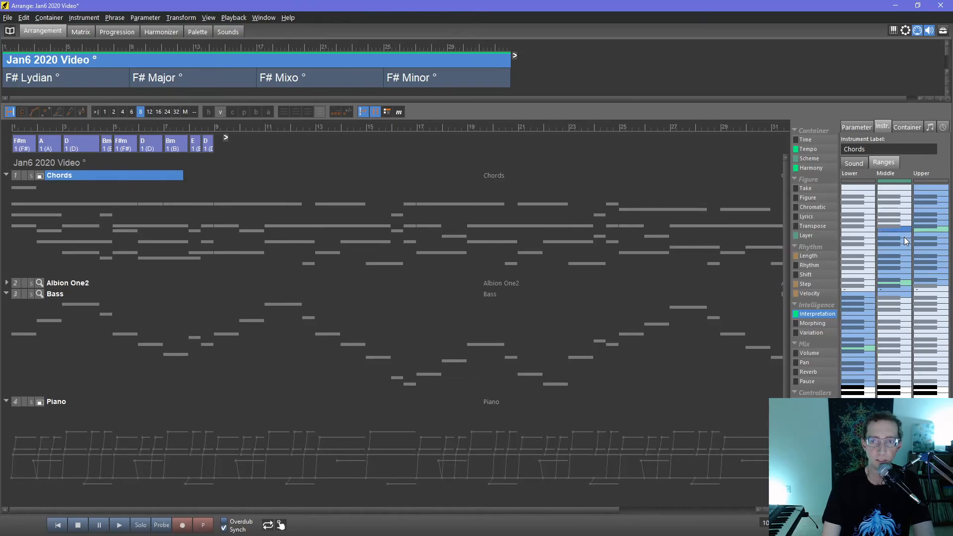
pyautogui.moveTo(905, 236); pyautogui.dragTo(901, 298)
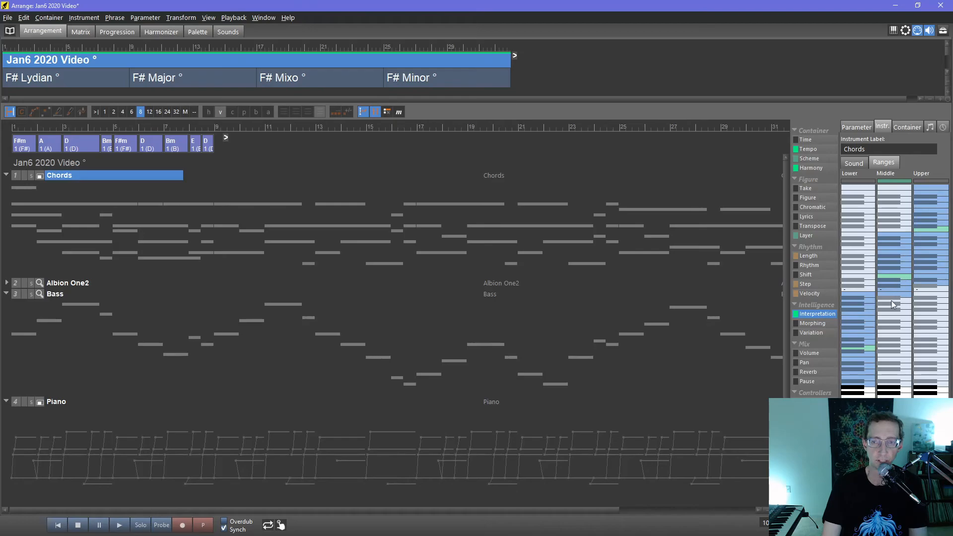
# Step: Play the song from the start with the narrowed chord range, checking the F# Lydian chords during playback, and return to the Chords track's Interpretation settings
pyautogui.click(60, 527)
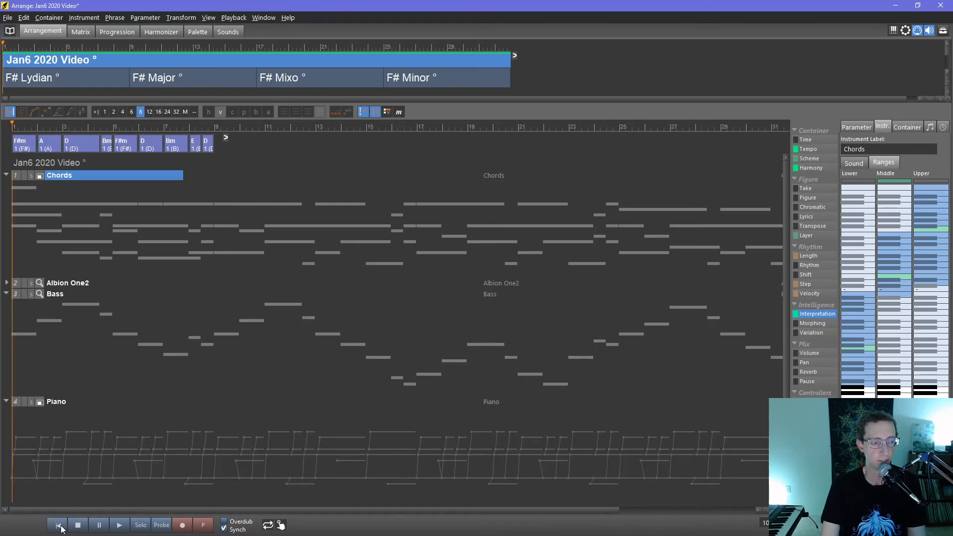
pyautogui.click(120, 526)
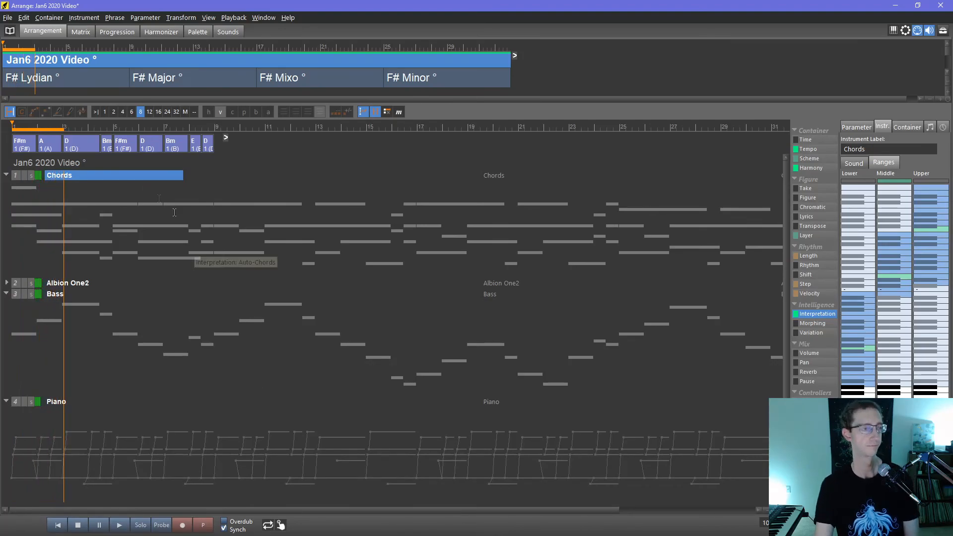
pyautogui.click(79, 77)
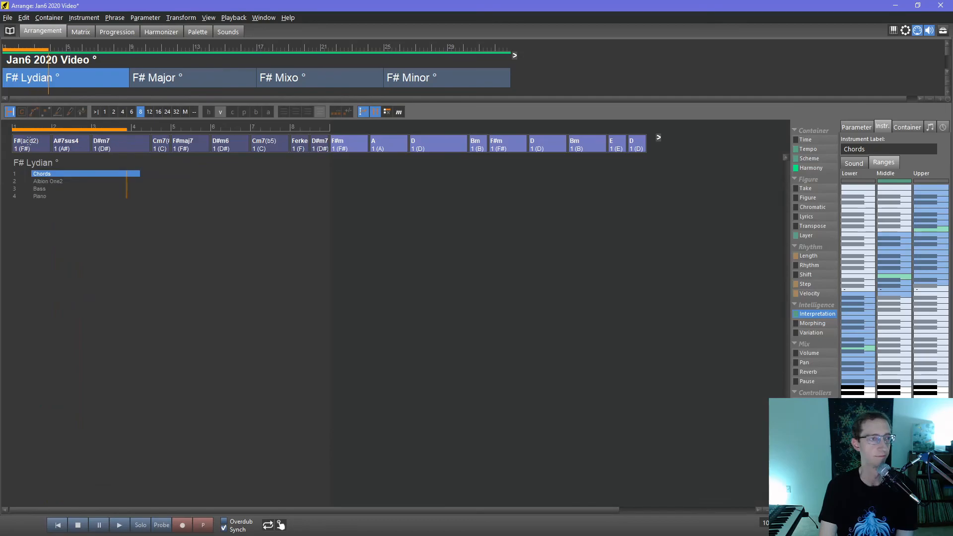
pyautogui.click(115, 62)
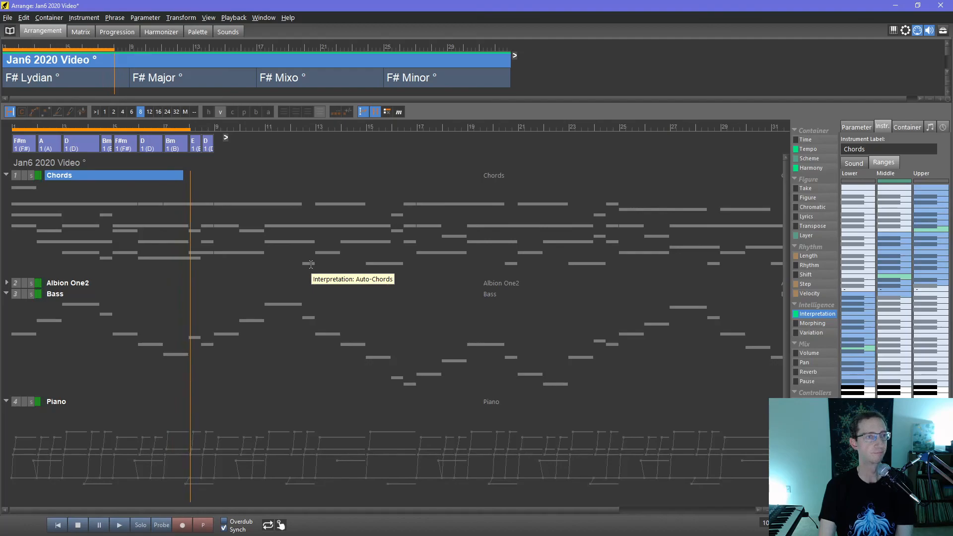
pyautogui.click(77, 525)
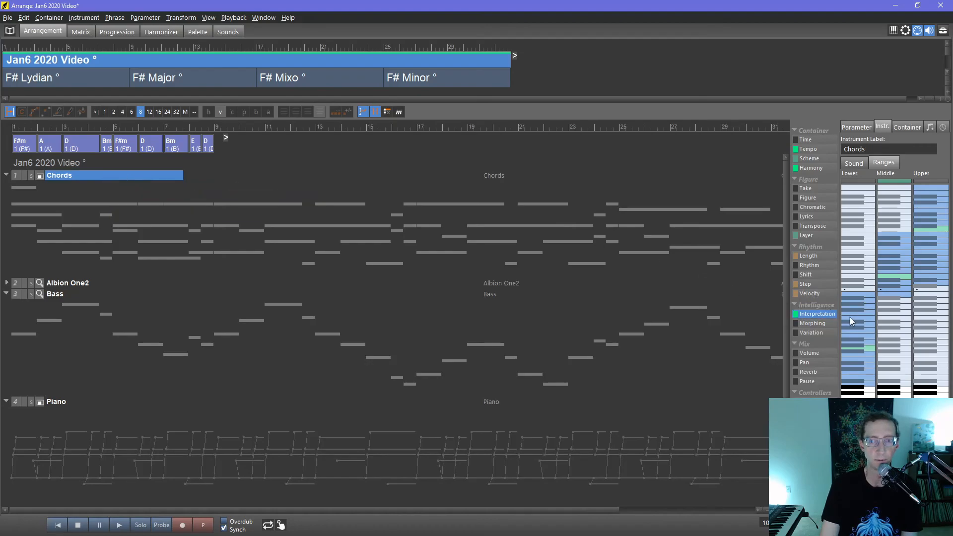
pyautogui.click(857, 127)
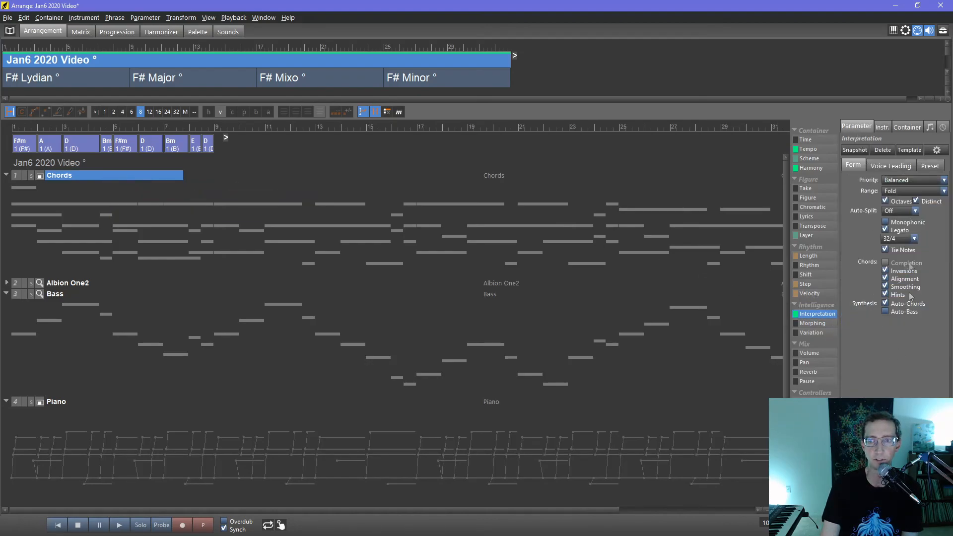